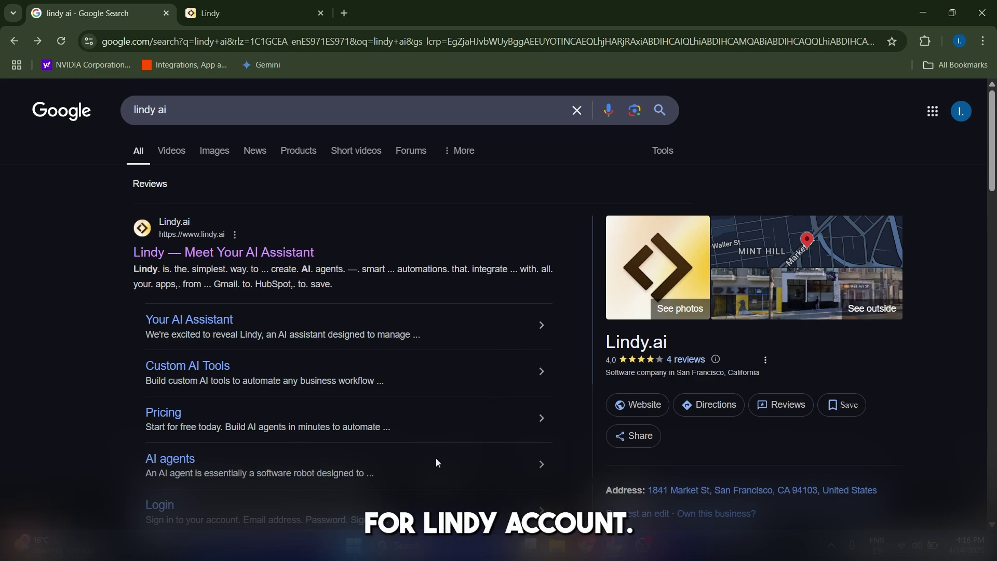
Sign up through lindy.ai's Try for free and reach the chat.lindy.ai home dashboard
click(281, 254)
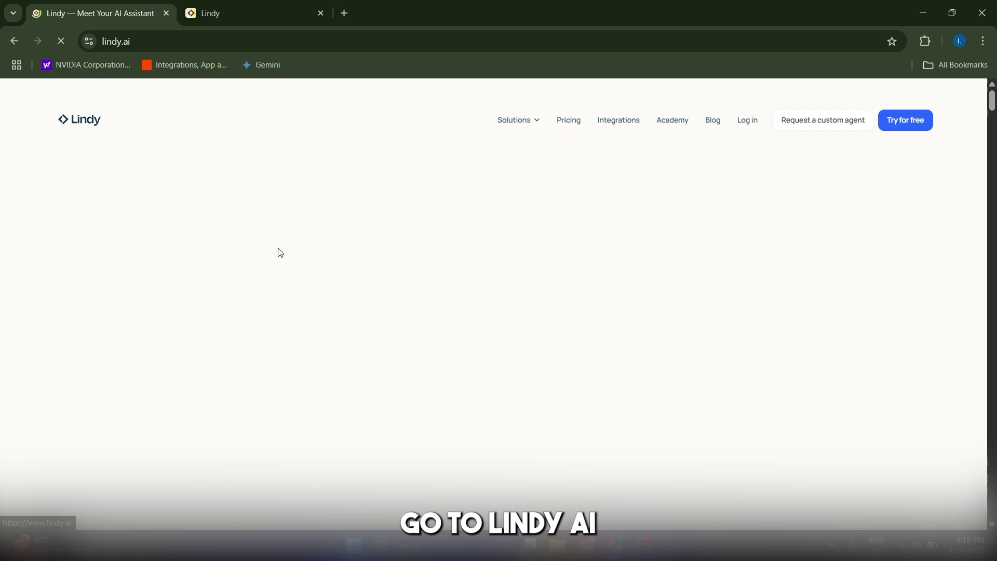
click(926, 126)
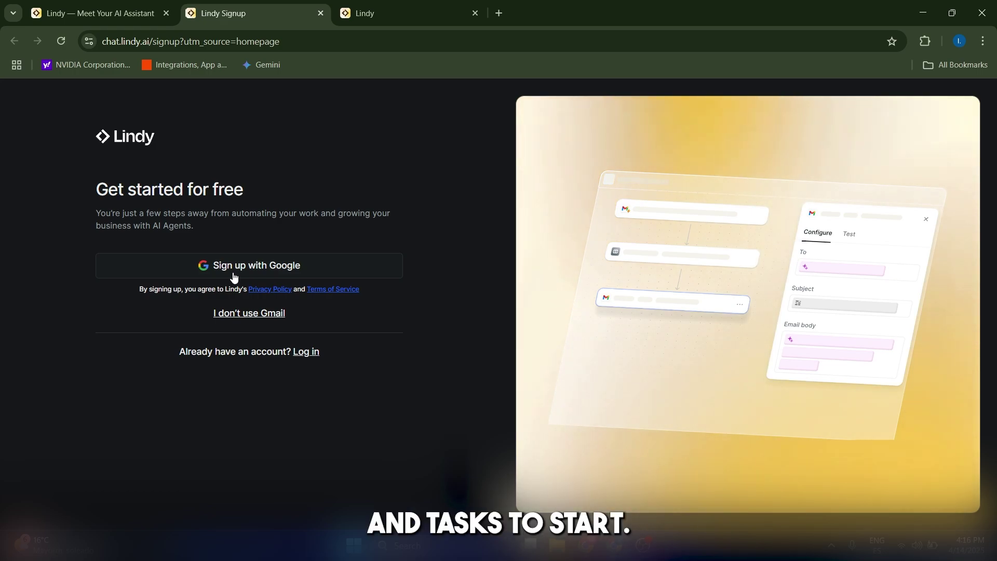
click(387, 10)
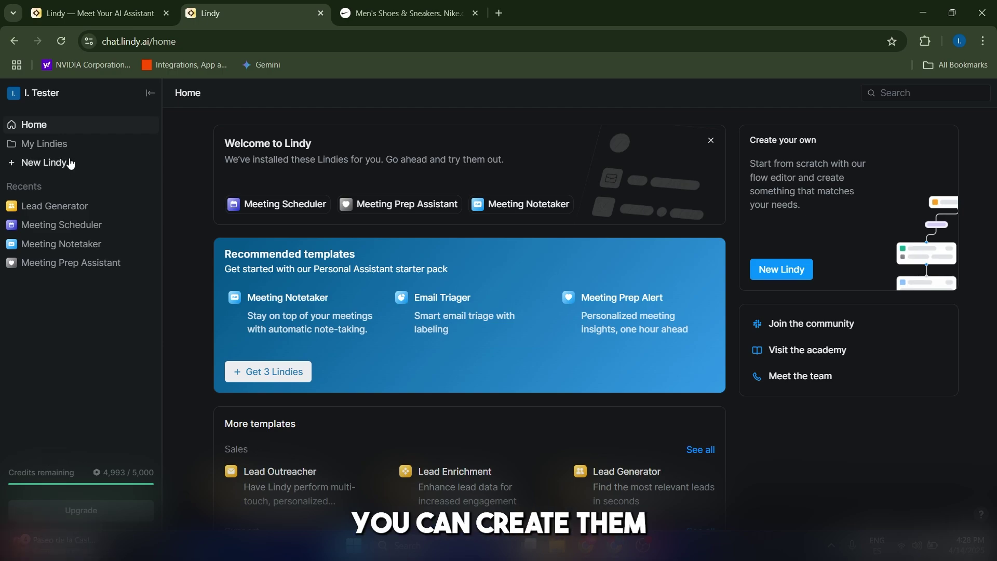
Look over the New Lindy dialog and template list, then scroll Home to the Emails templates
click(47, 163)
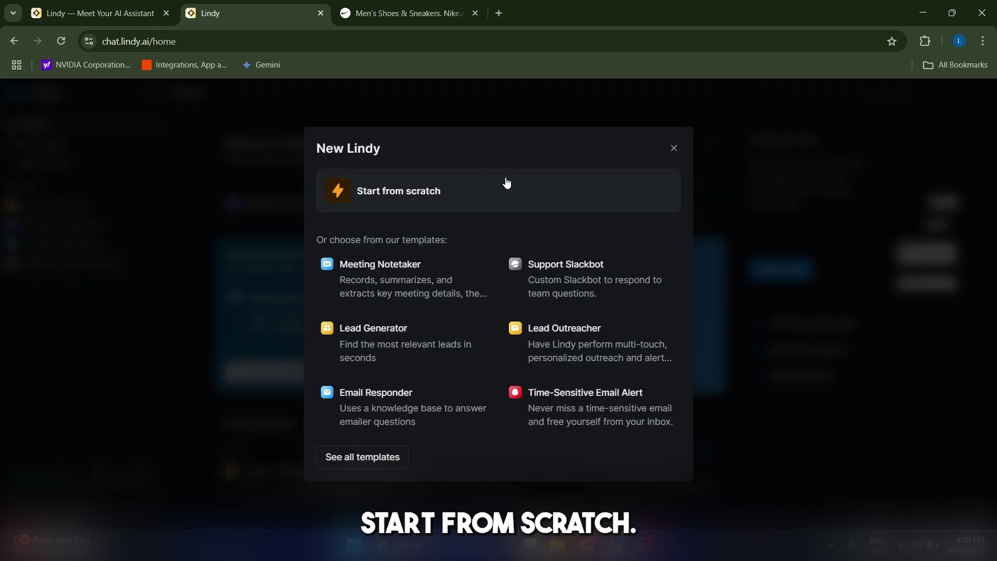
click(674, 149)
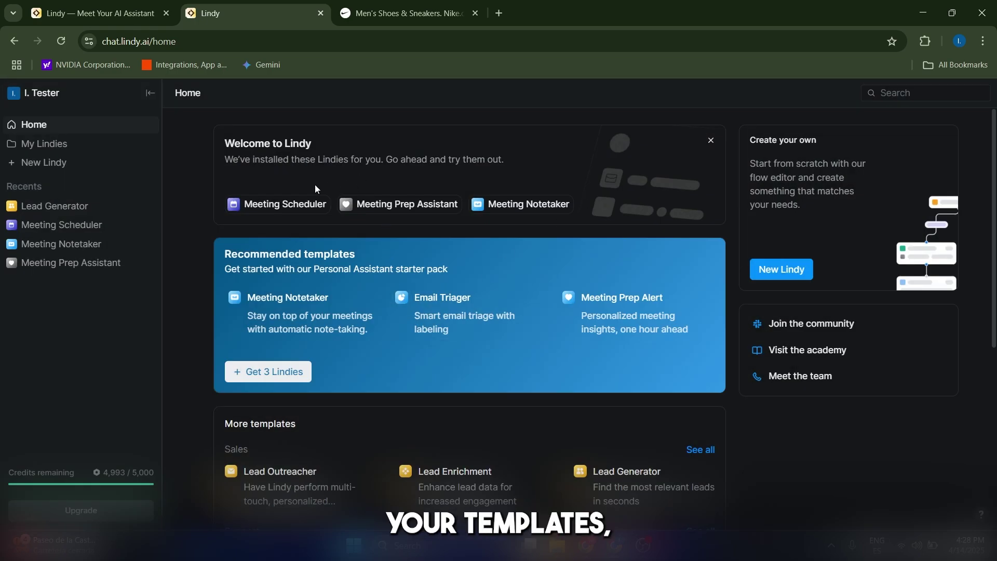
scroll(411, 181, down, 5)
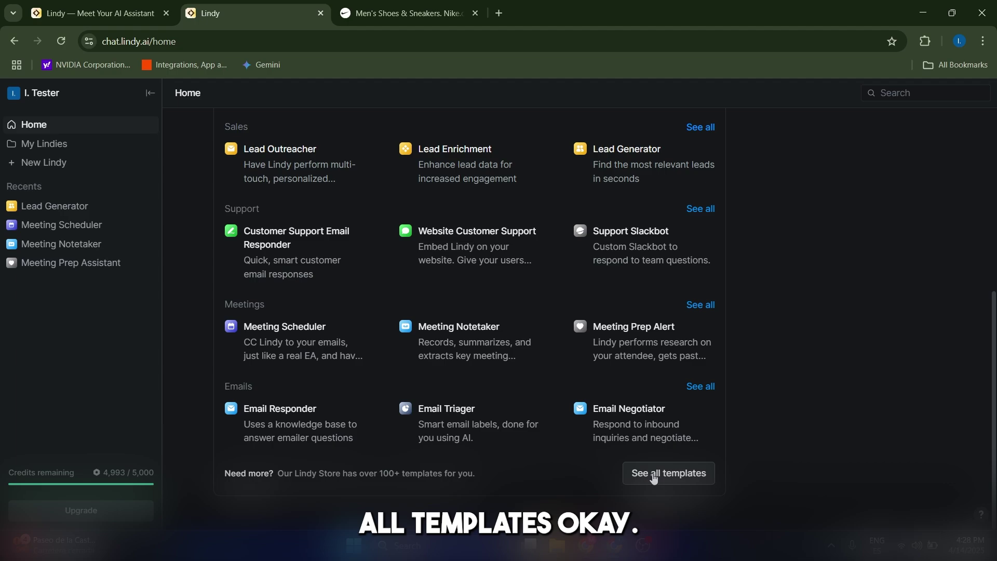
click(654, 474)
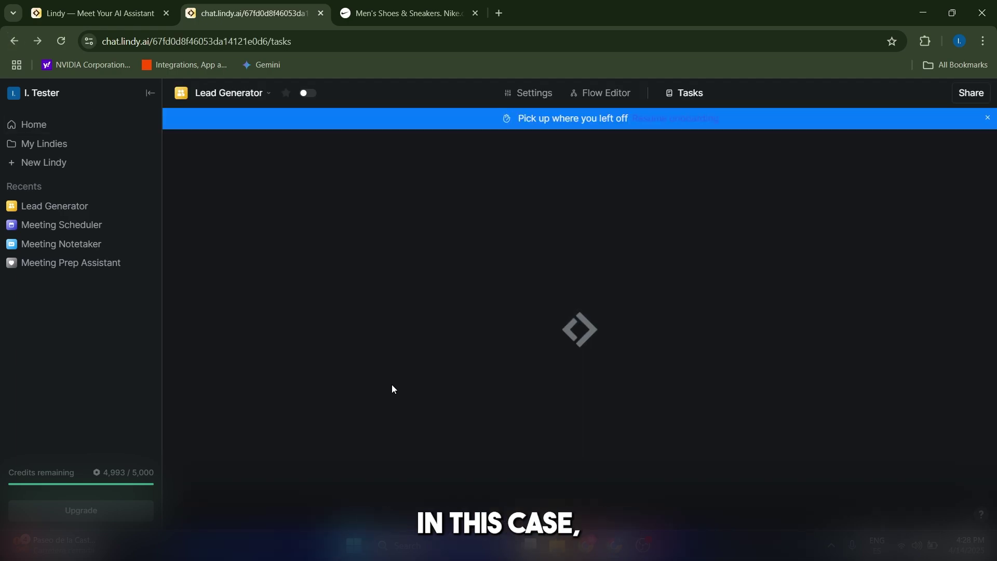
click(34, 125)
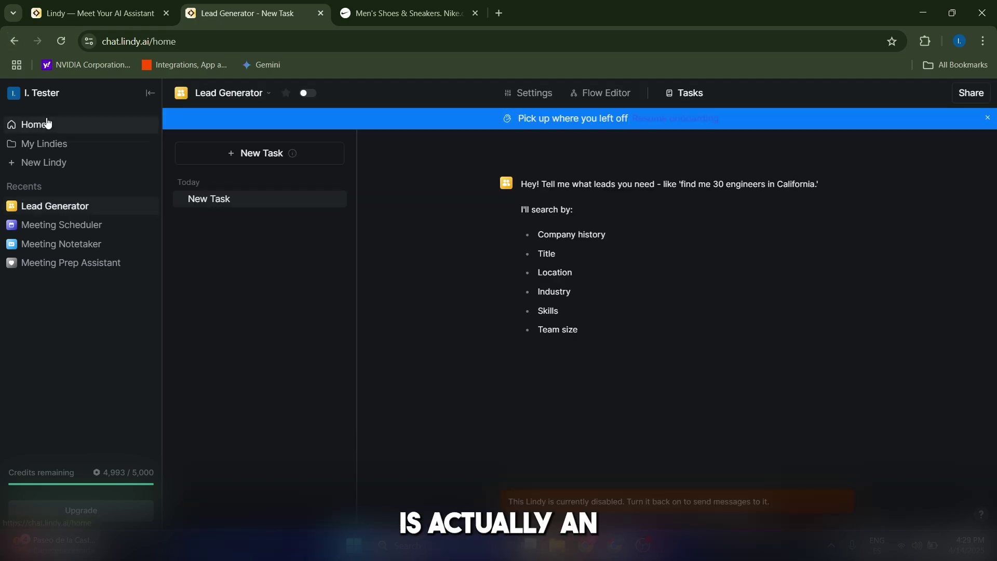
scroll(439, 344, down, 10)
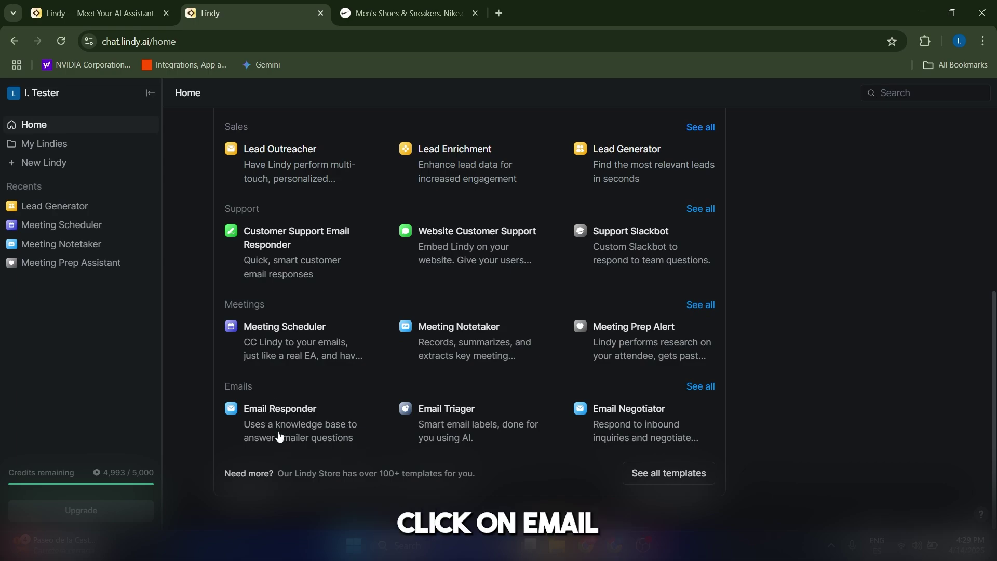
Start the Email Responder template with the connected Google account, keeping the default response condition
click(280, 434)
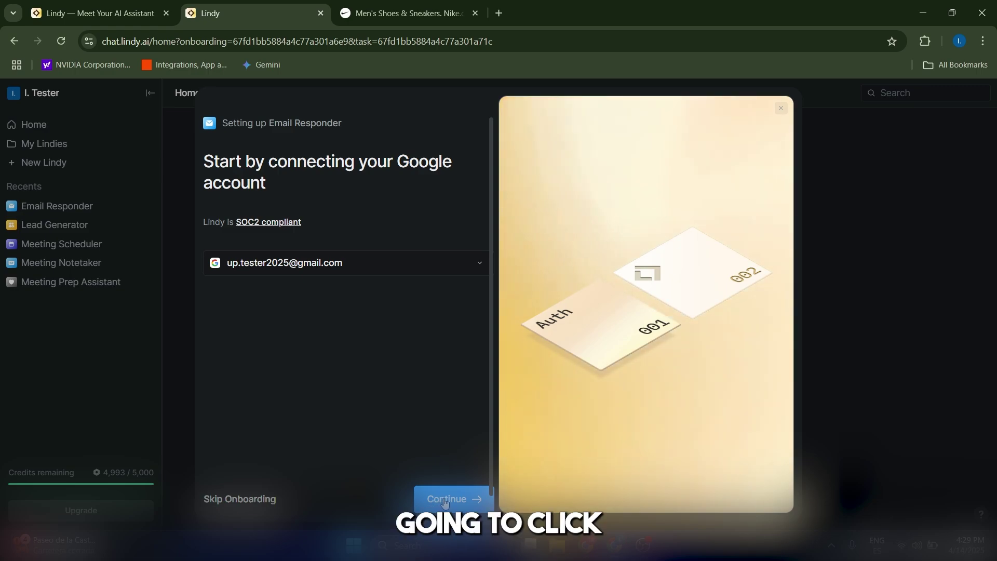
click(472, 506)
click(473, 506)
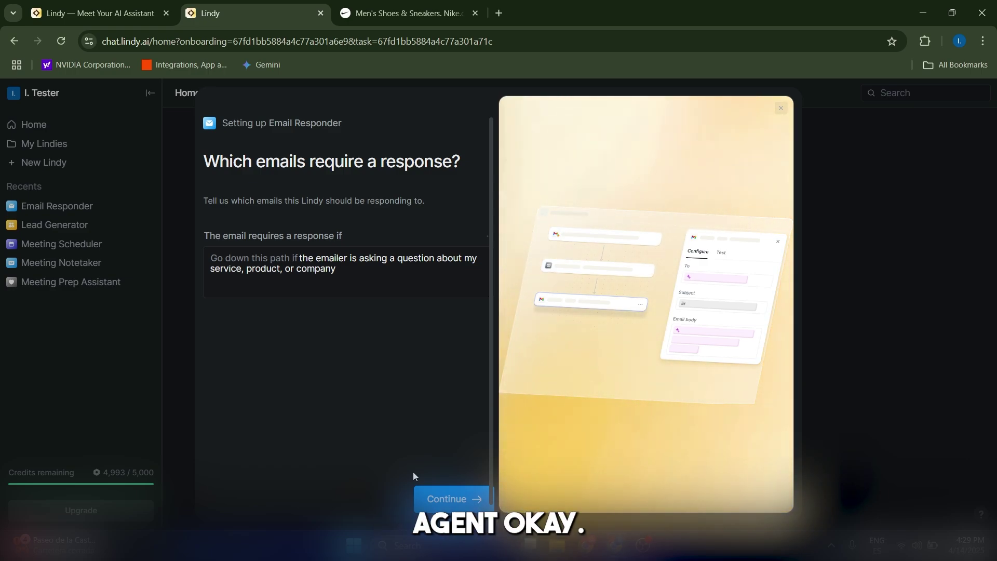
click(446, 289)
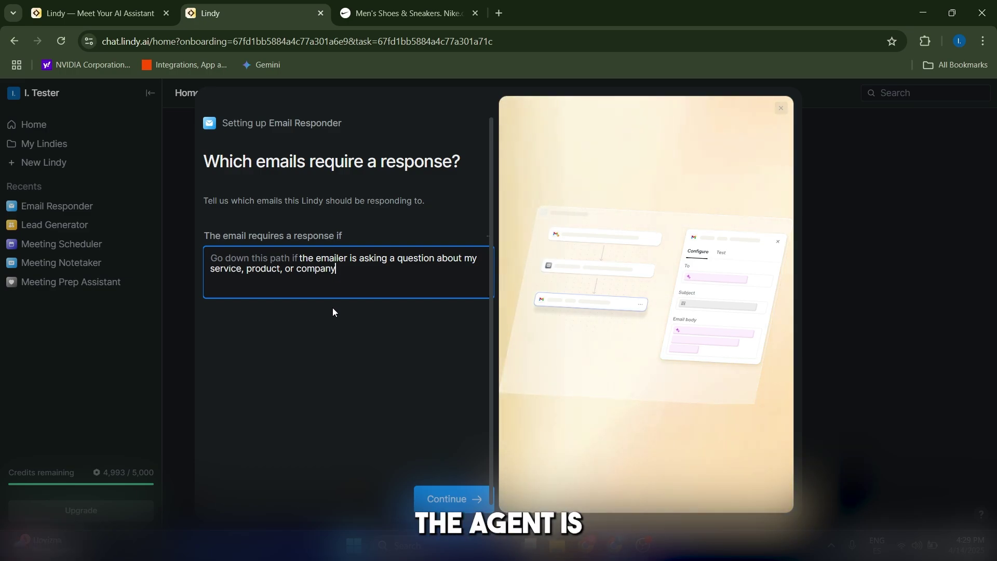
click(448, 499)
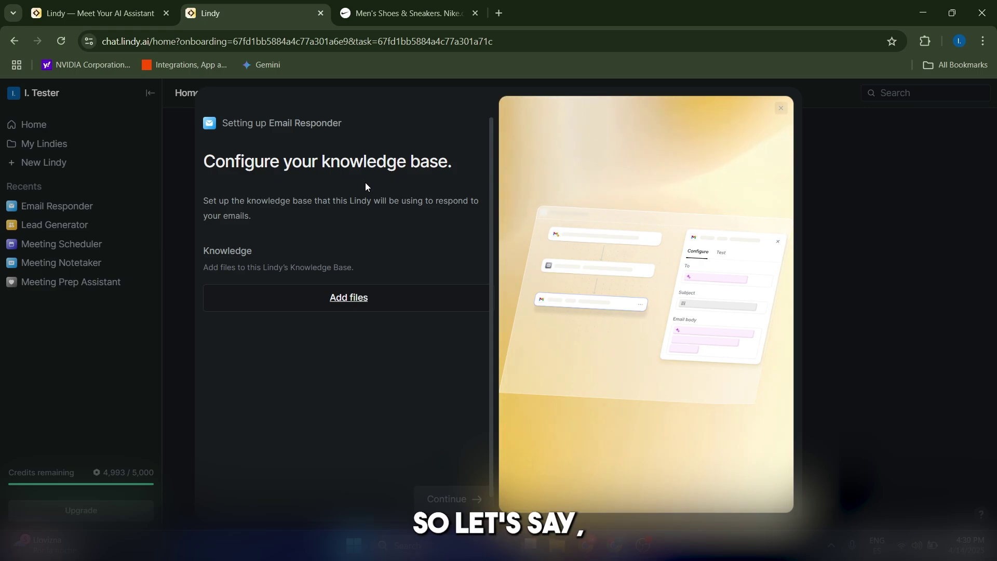
Scroll through the product grid of Nike's Men's Shoes & Sneakers page (693 products)
click(405, 12)
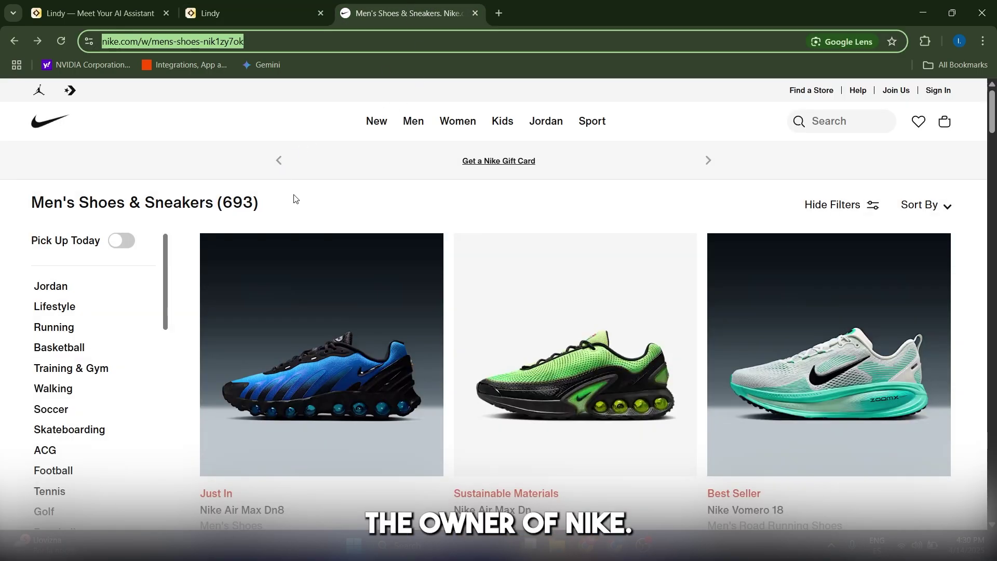
click(307, 200)
scroll(169, 285, down, 5)
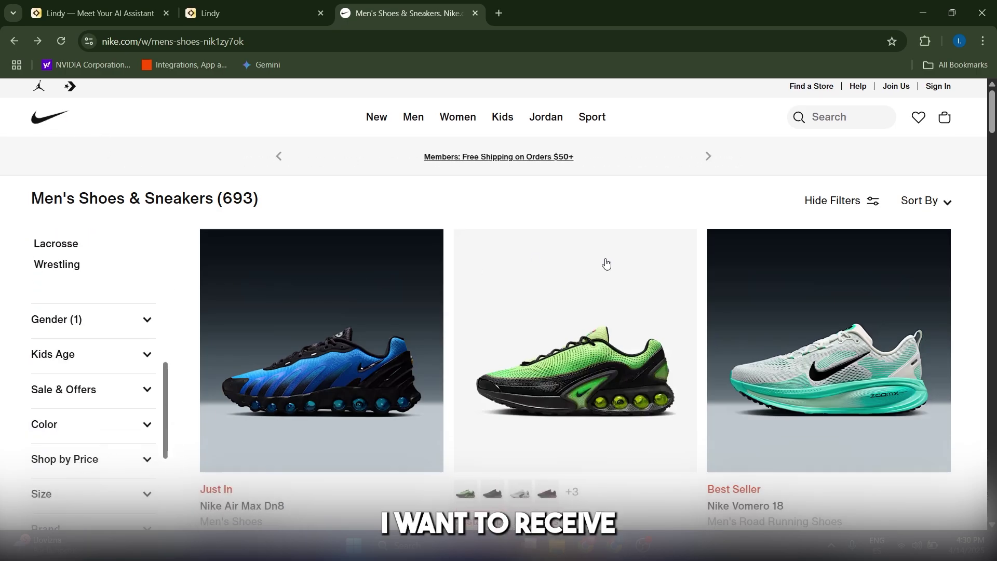
scroll(623, 291, down, 20)
scroll(360, 312, up, 20)
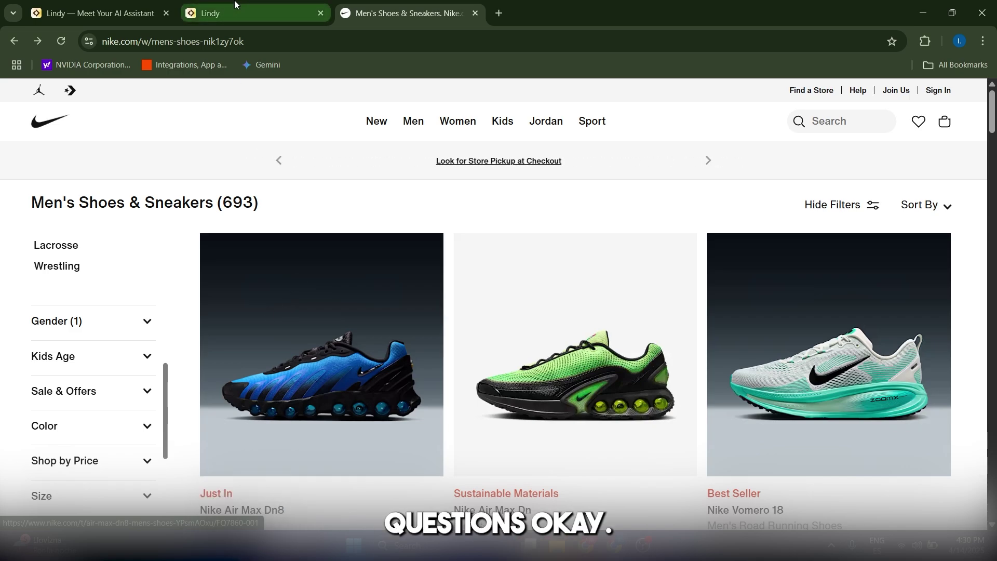
Open the knowledge source choices and briefly try the plain text option before backing out
click(270, 6)
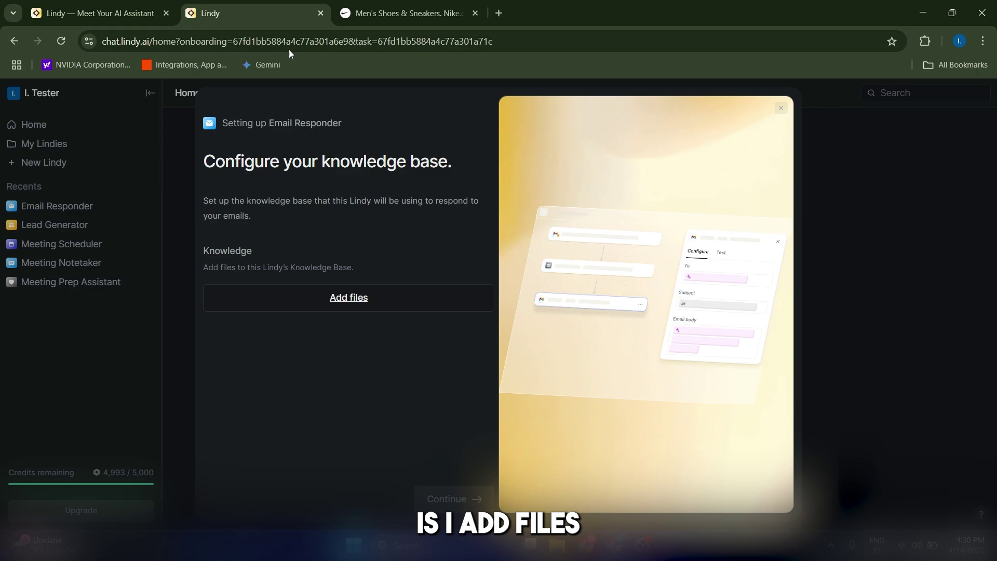
click(348, 298)
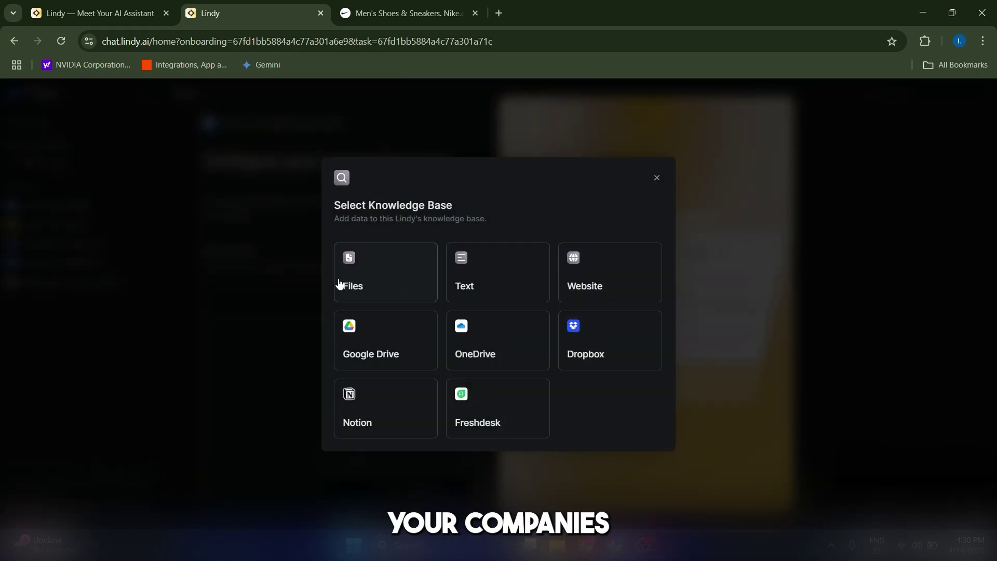
click(488, 279)
text(fgpf)
click(340, 185)
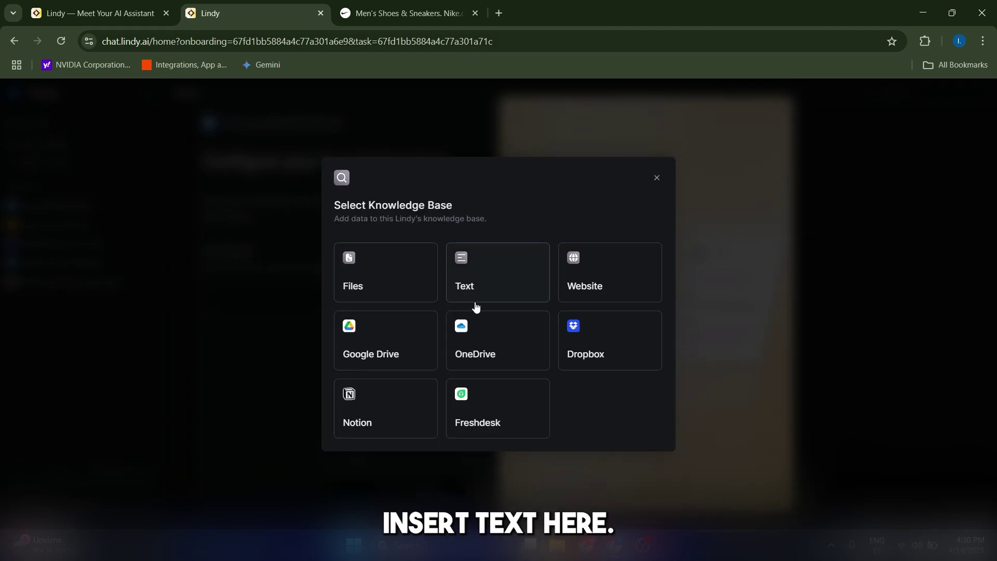
Add the copied Nike men's shoes URL as a single-link Website source, save, and finish setup
click(421, 5)
click(243, 41)
click(237, 21)
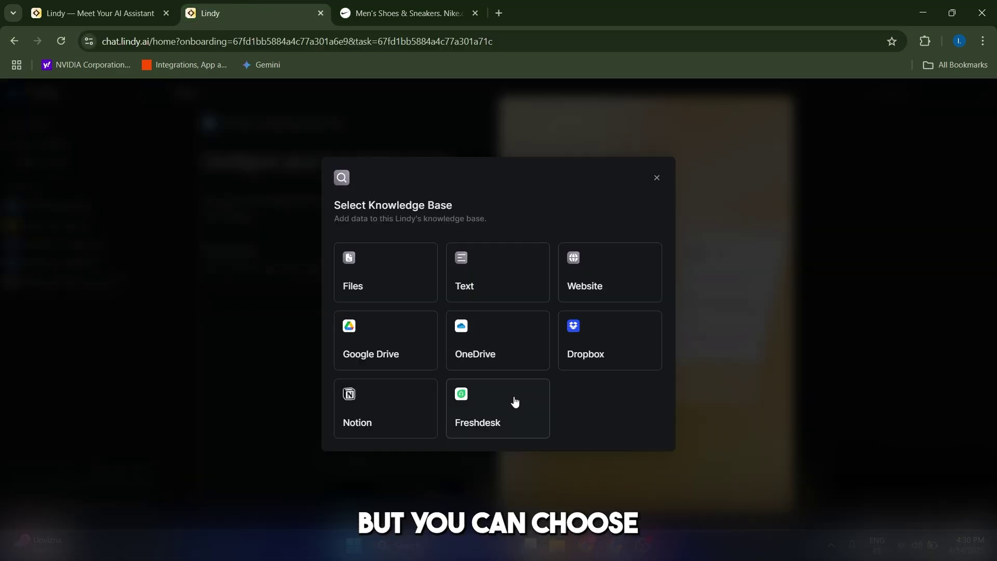
click(607, 299)
text(https://www.nike.com/w/mens-shoes-nik1zy7ok)
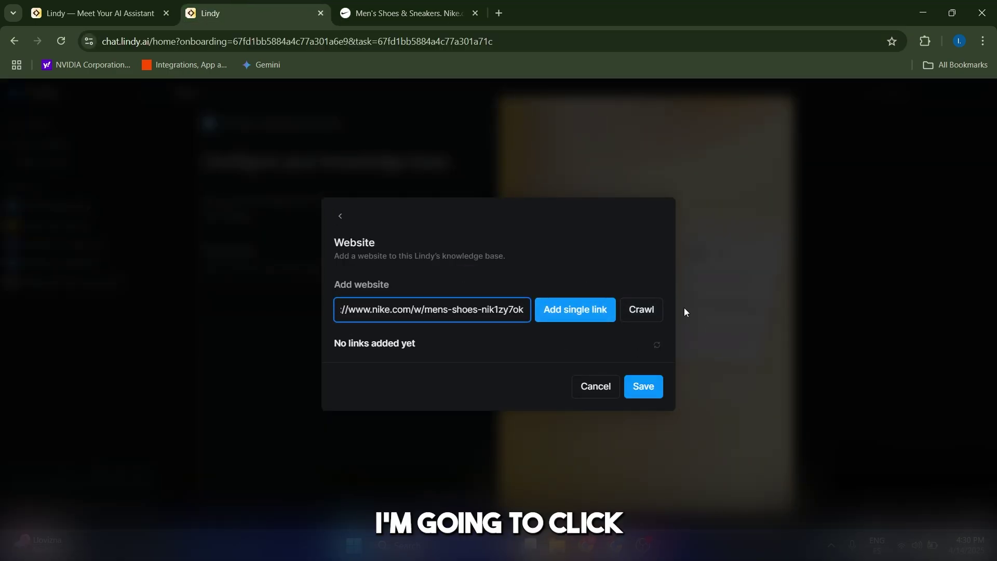
click(575, 310)
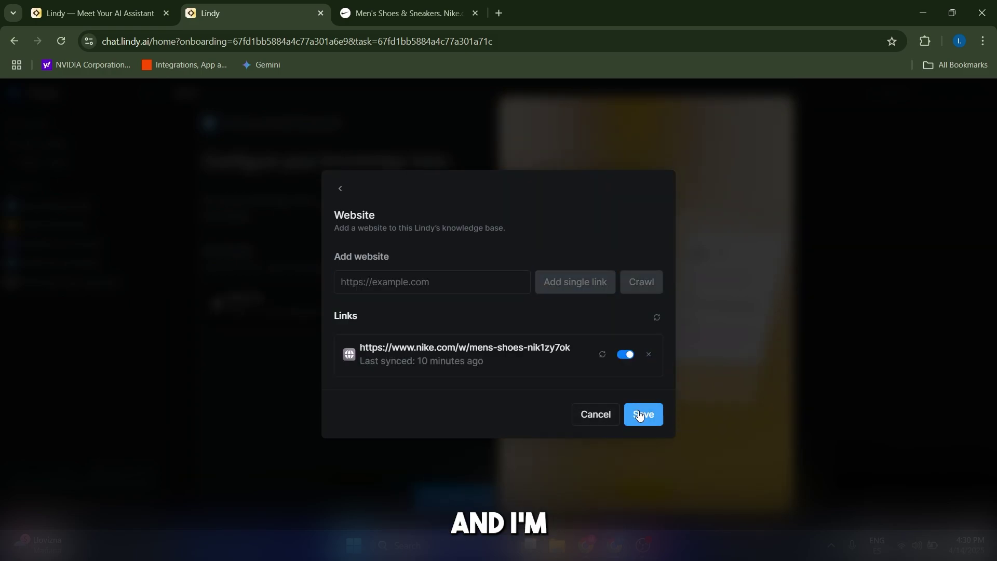
click(640, 416)
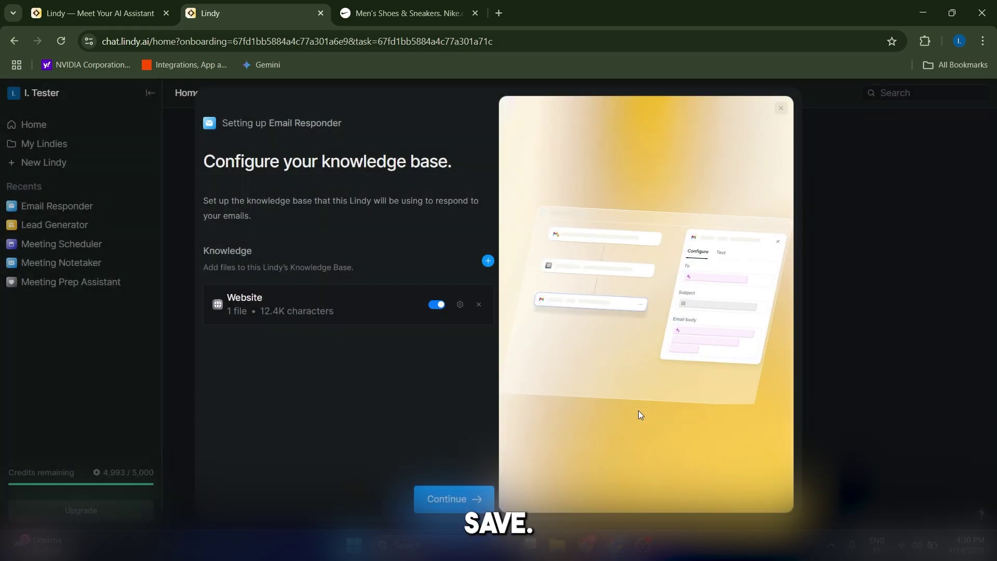
click(433, 499)
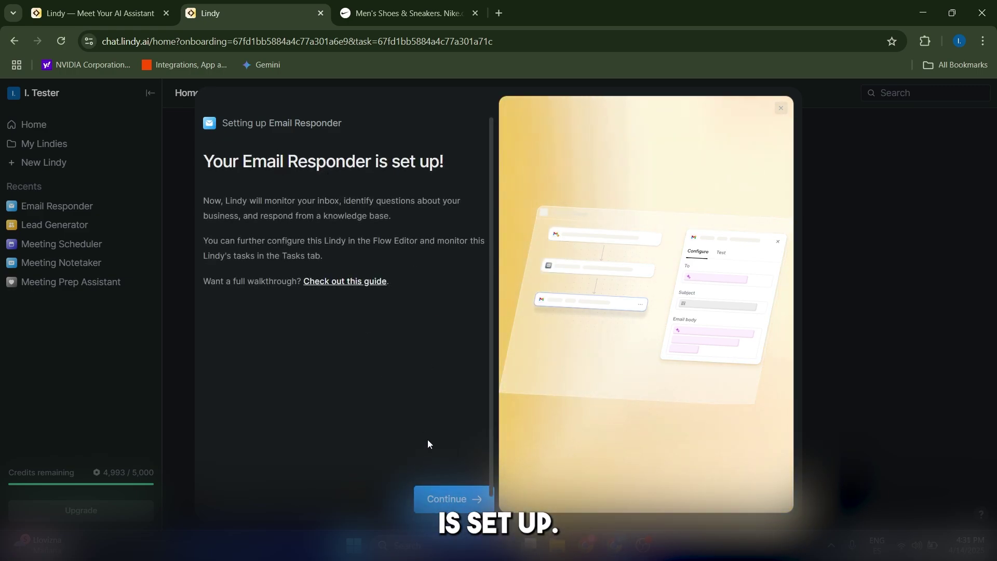
click(453, 499)
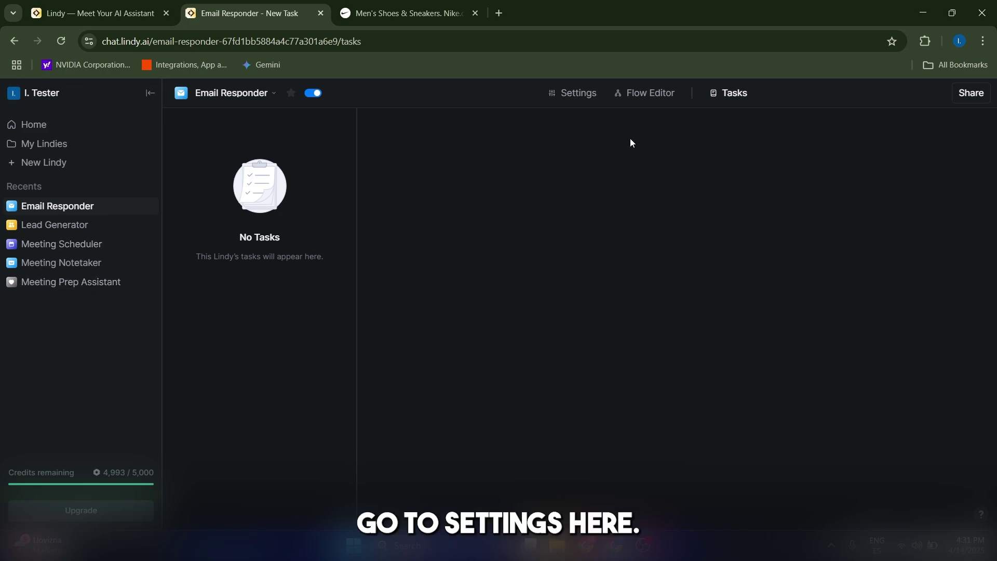
Set the Context to a Nike customer service agent answering questions about sneakers and catalog items
click(568, 95)
click(524, 235)
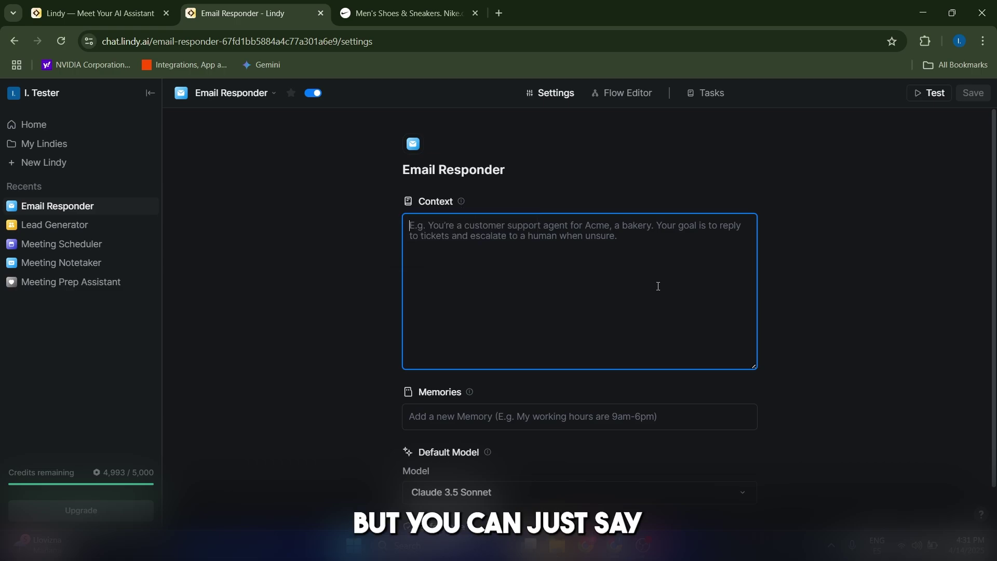
text(You are a custo)
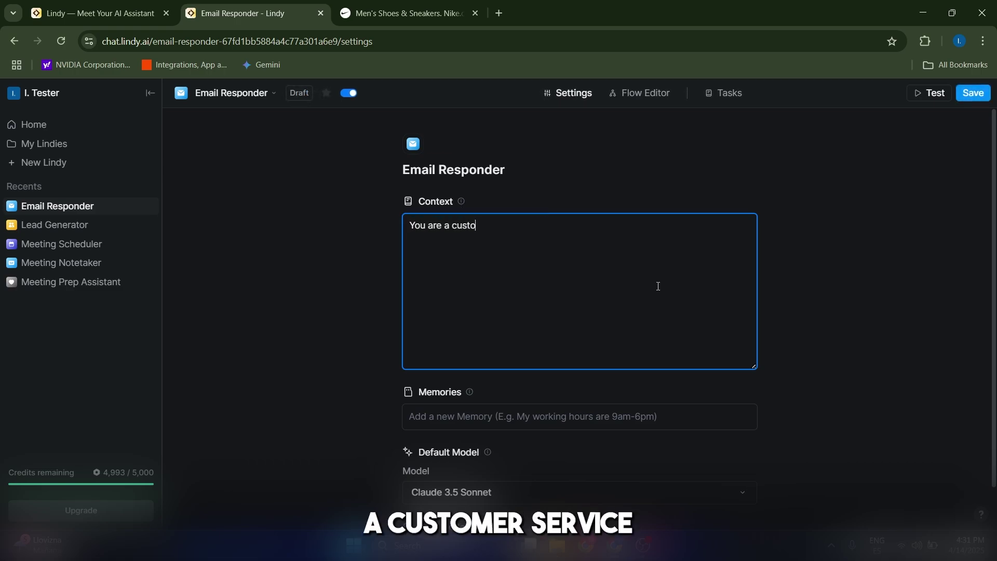
text(mer service agent working)
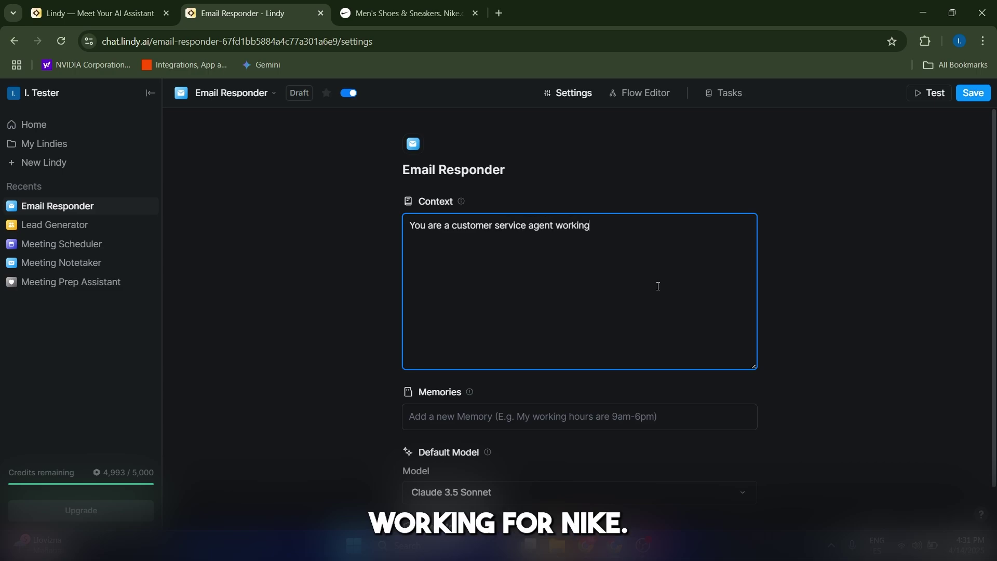
text( for Nike. I want)
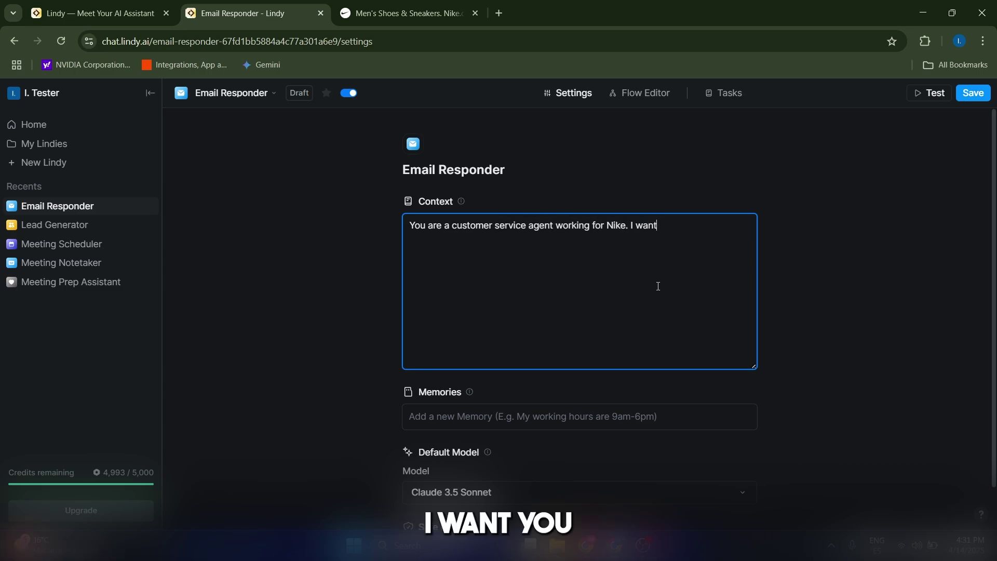
text( you to provide releva)
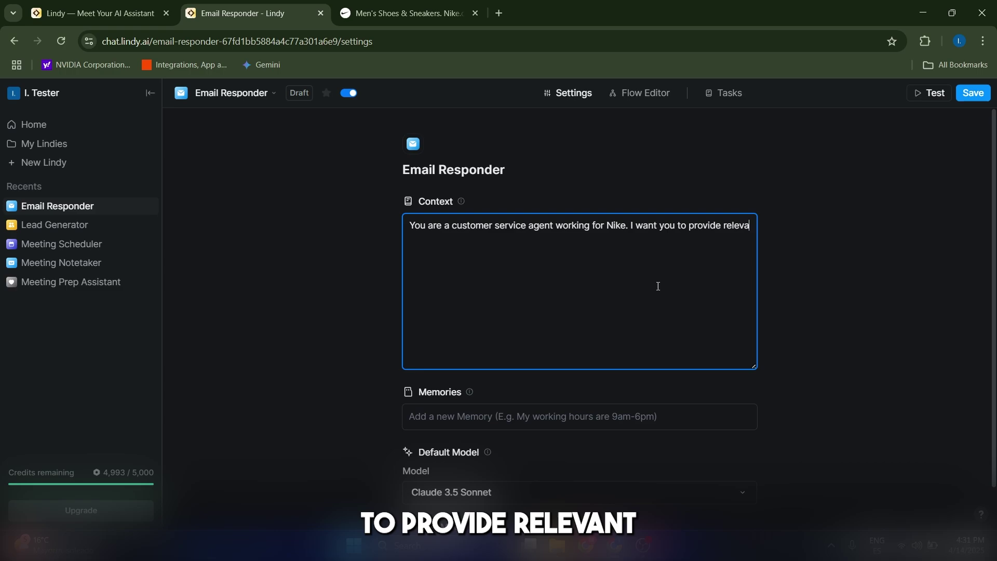
text(nt and personalized an)
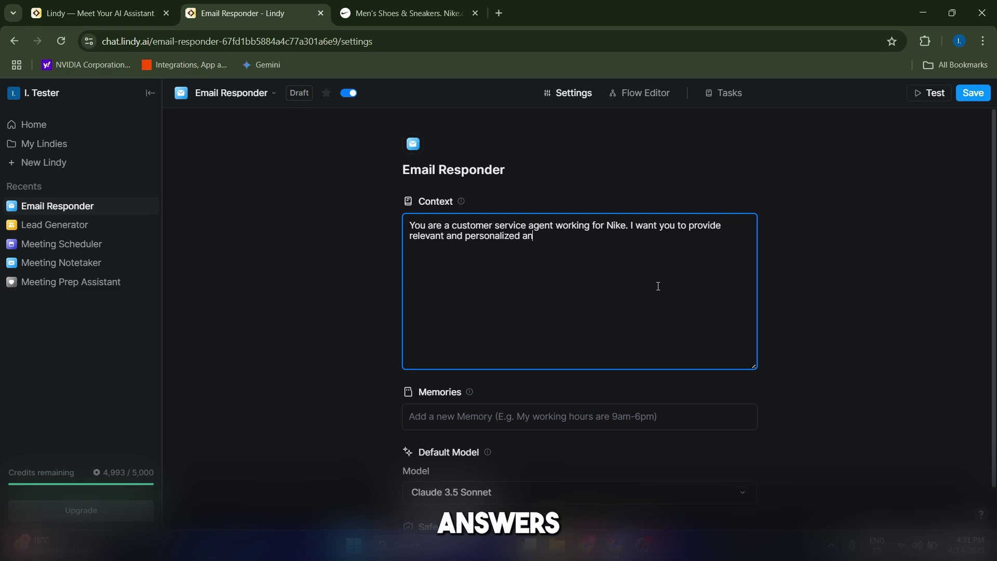
text(to customer que)
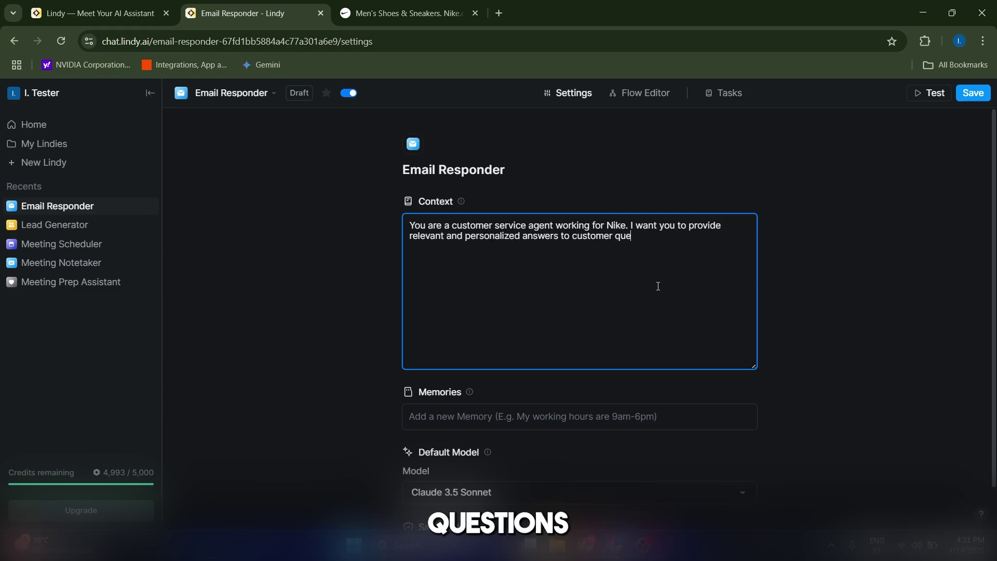
text(stions about sneakers an)
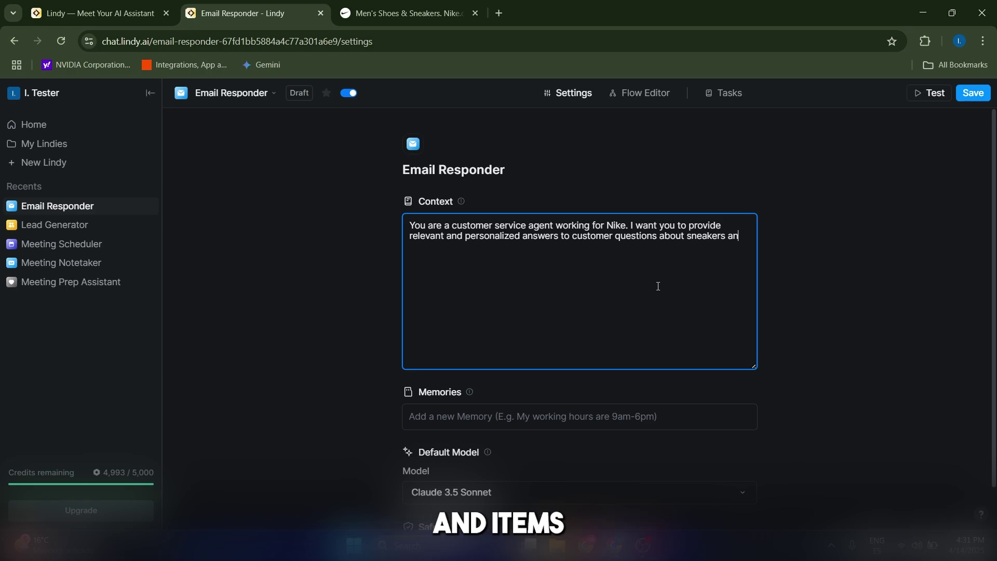
text(d items on )
text(our cata)
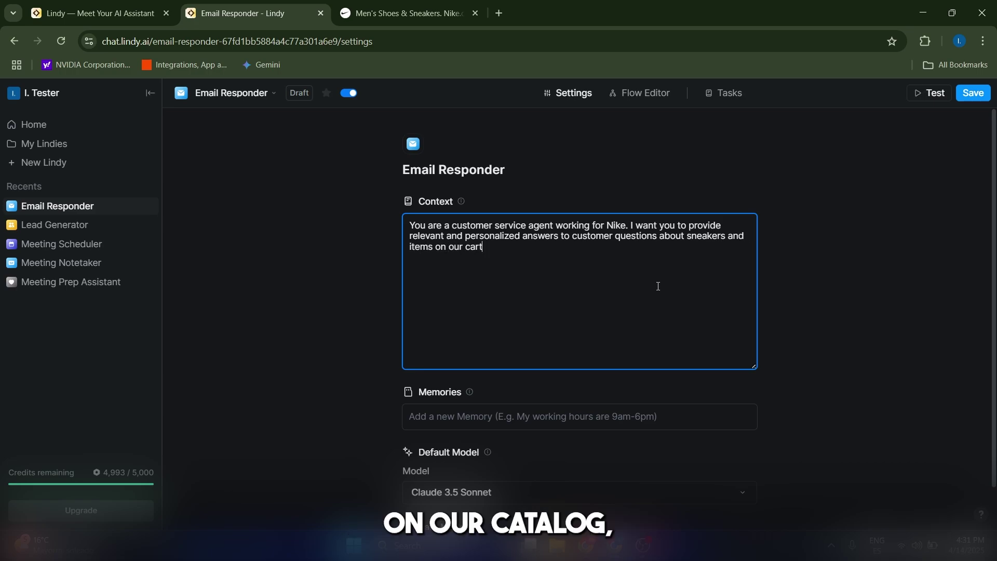
text(log.)
scroll(658, 286, down, 1)
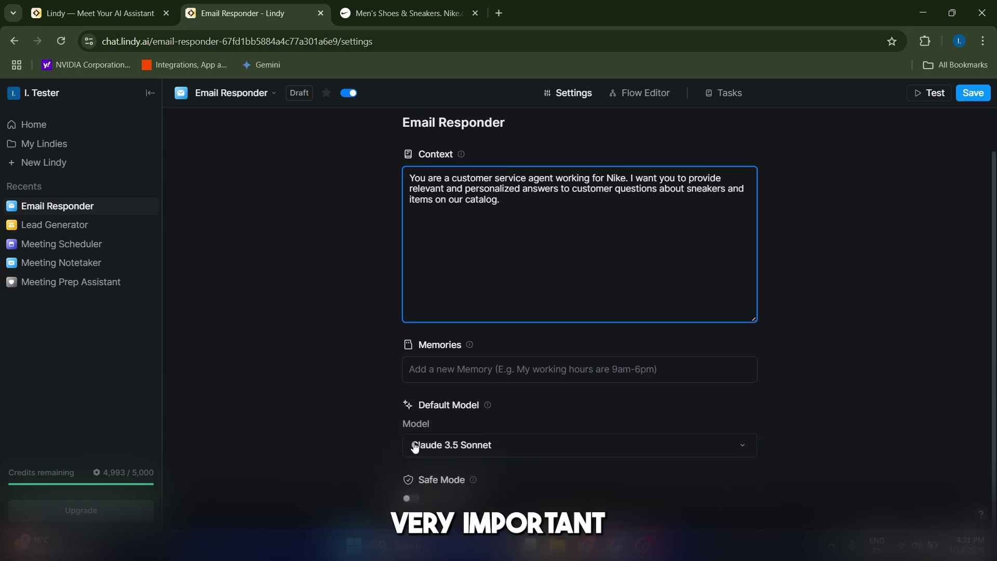
click(480, 448)
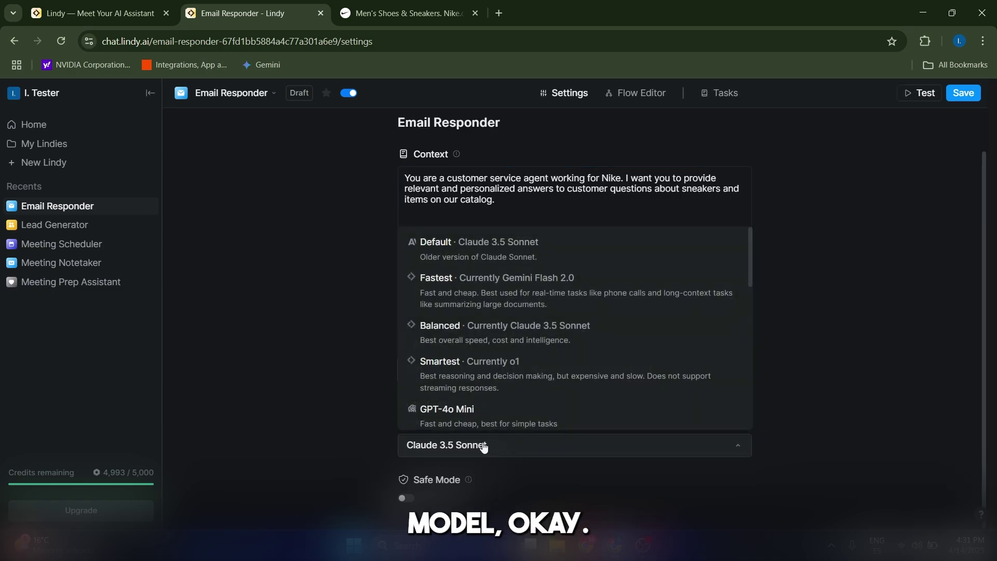
click(357, 325)
click(457, 455)
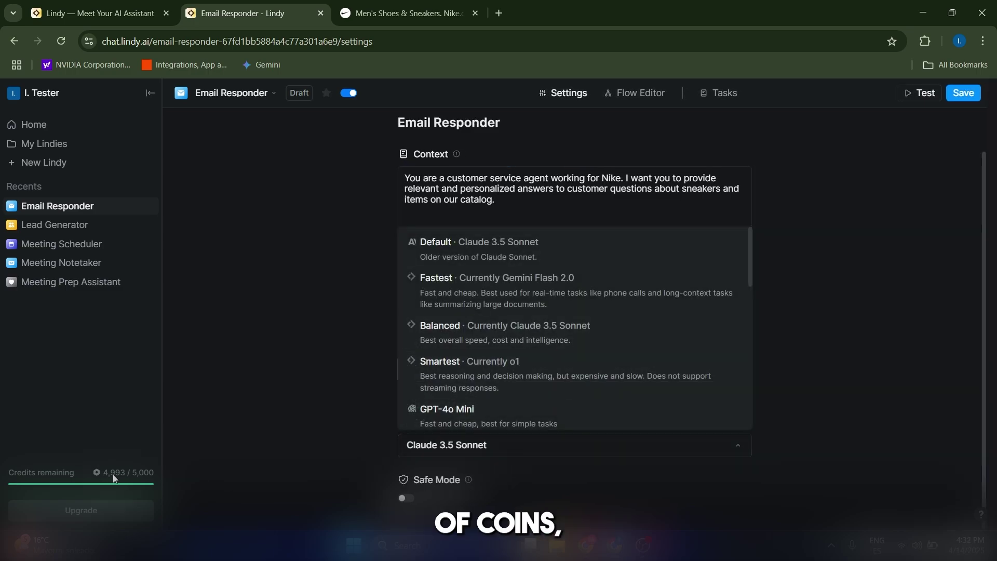
click(115, 473)
key(Escape)
click(457, 445)
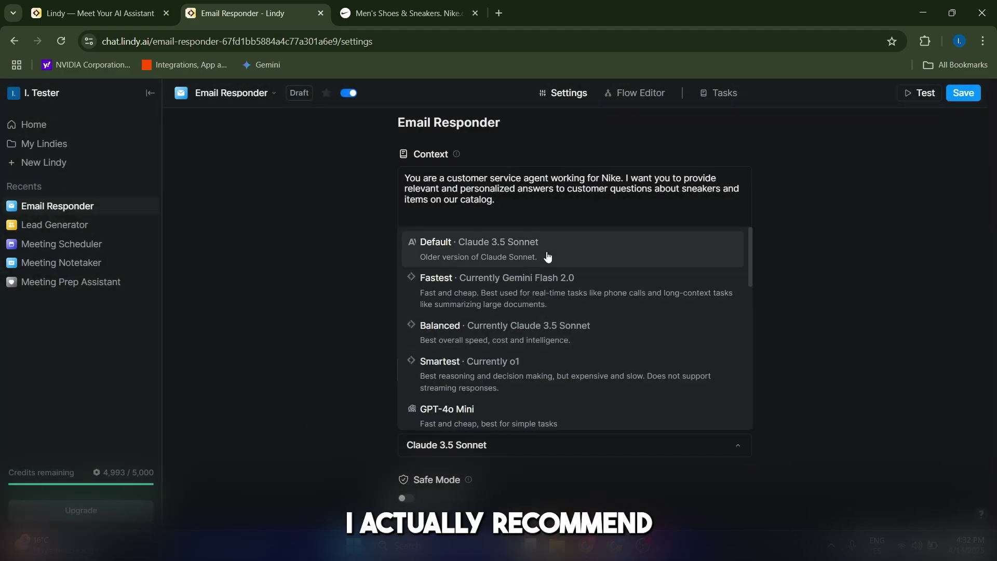
scroll(552, 254, down, 10)
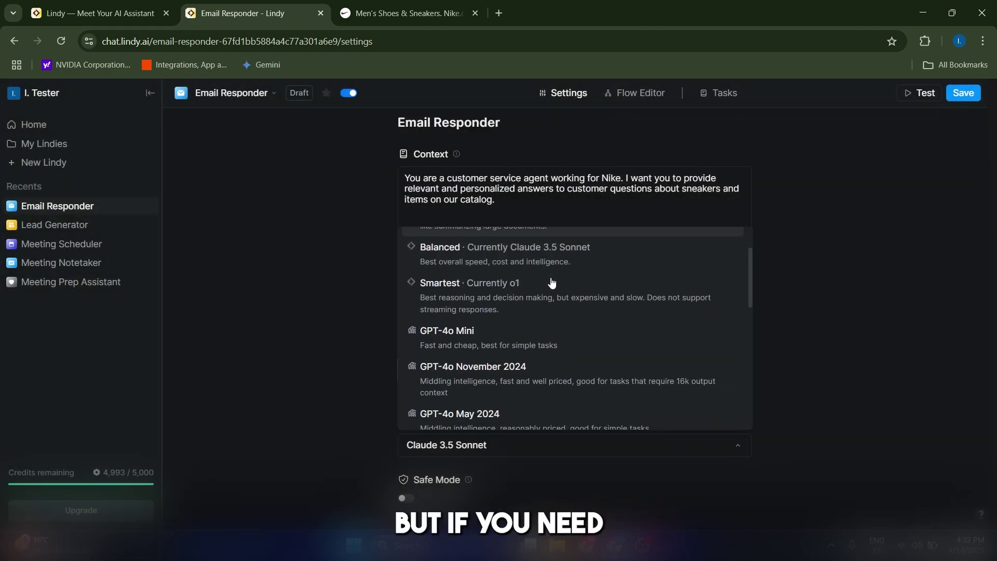
scroll(576, 399, up, 10)
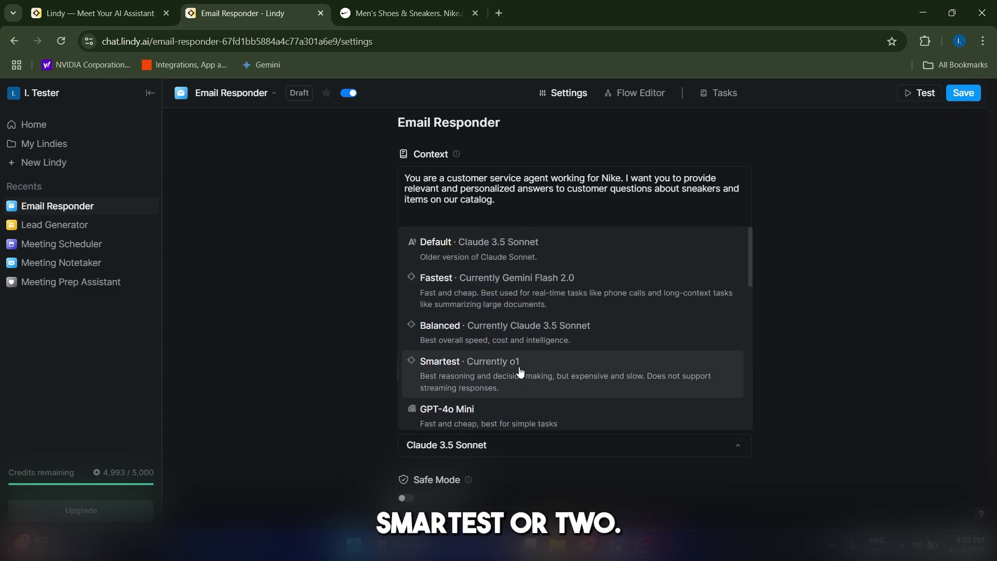
scroll(520, 353, down, 4)
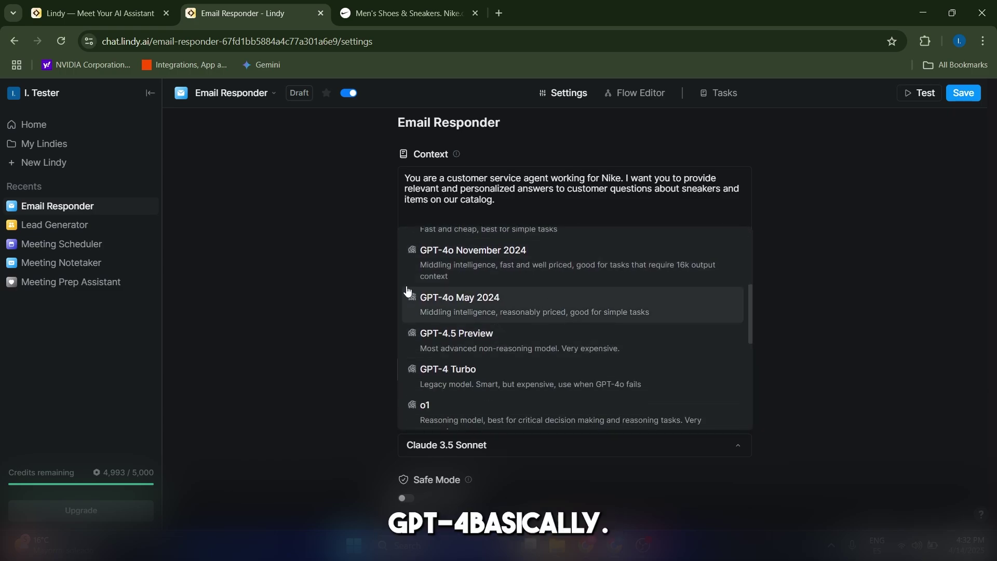
scroll(334, 318, up, 3)
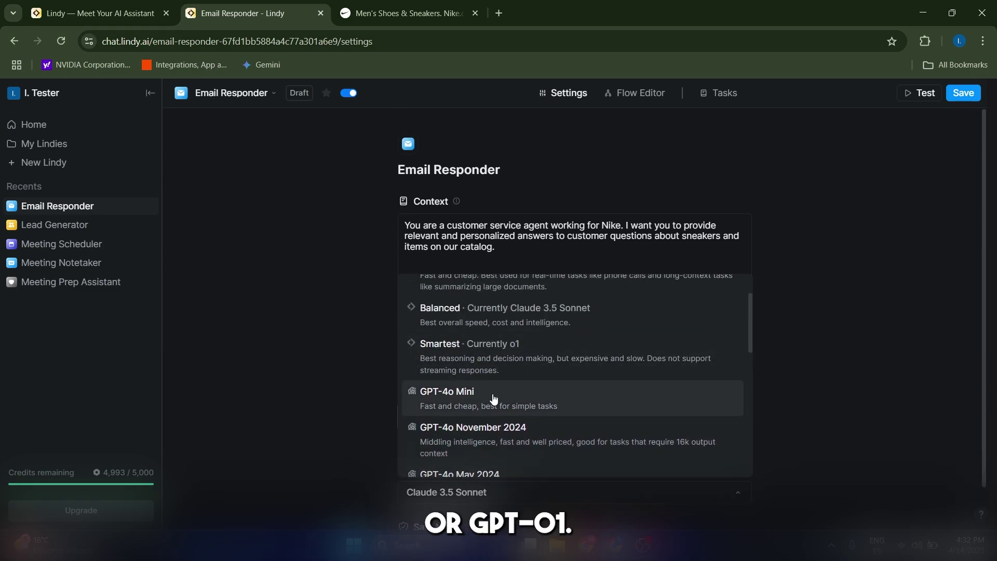
Leave the model unchanged and view the flow from Email Received through Respond
click(854, 291)
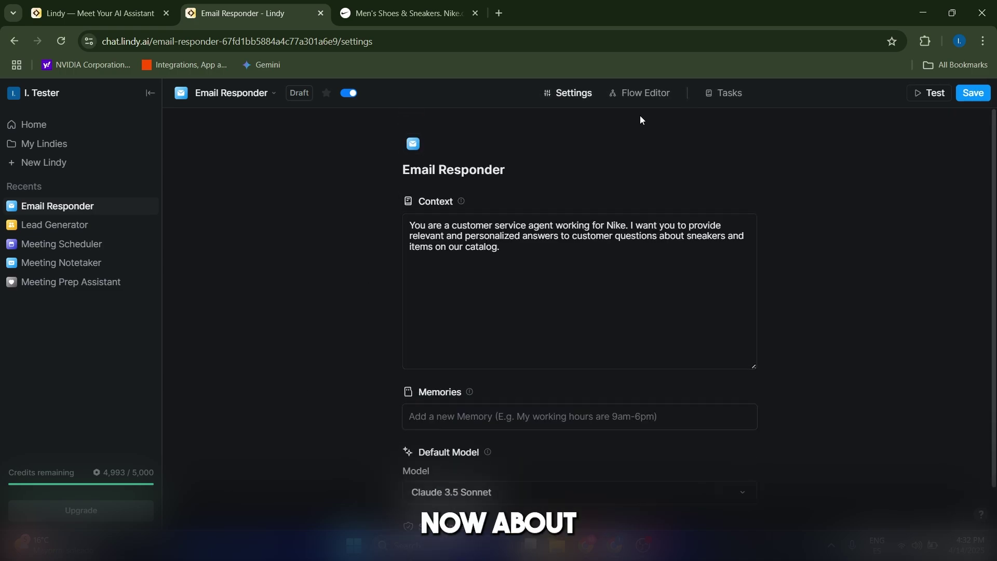
click(634, 103)
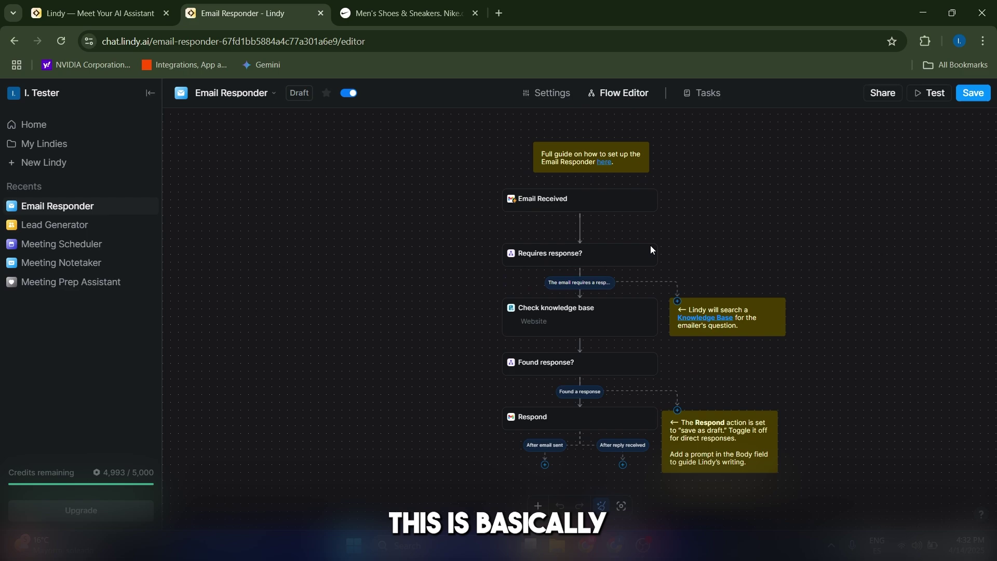
scroll(598, 199, up, 5)
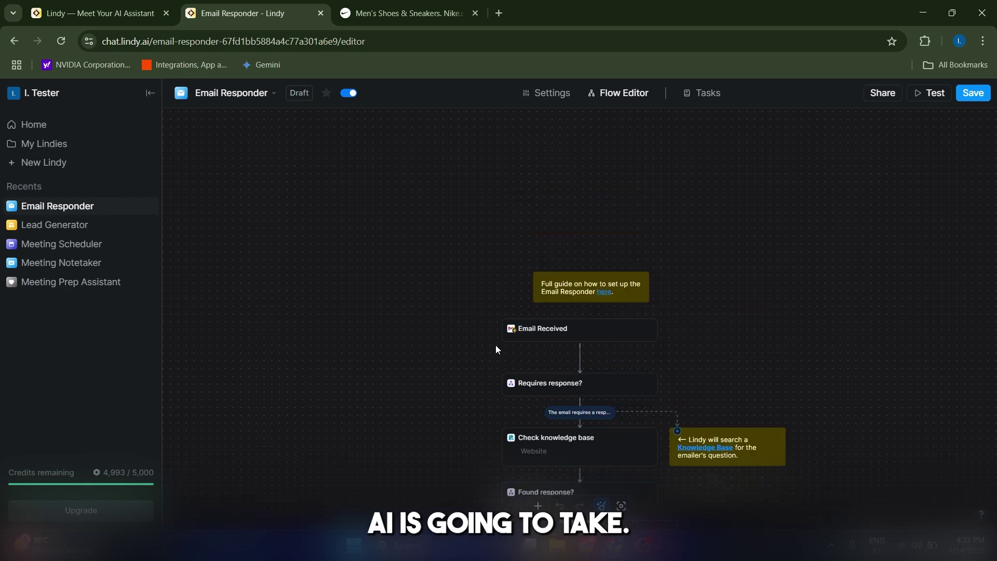
scroll(548, 274, down, 2)
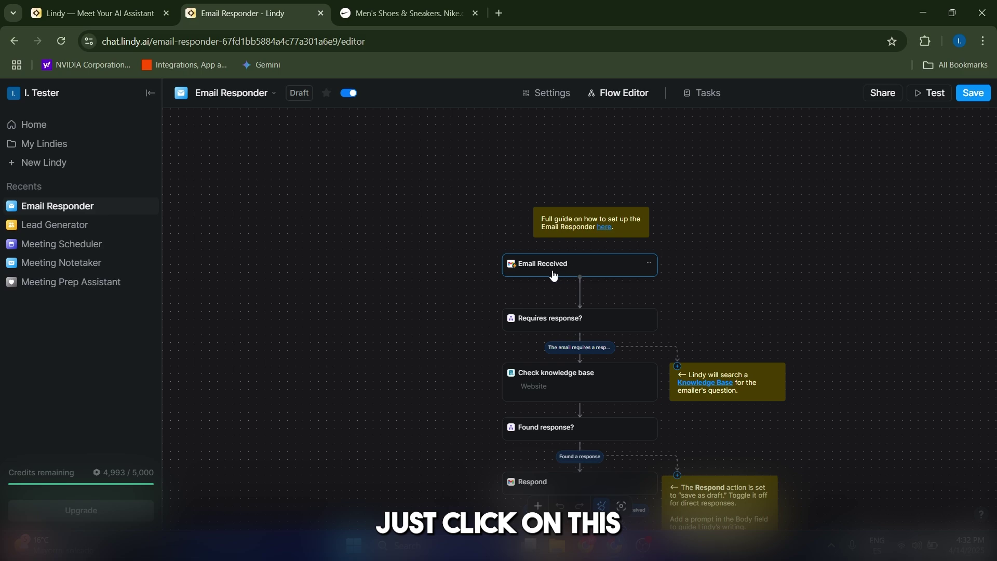
Open the Email Received trigger and enable event filtering on the email's Subject
click(553, 274)
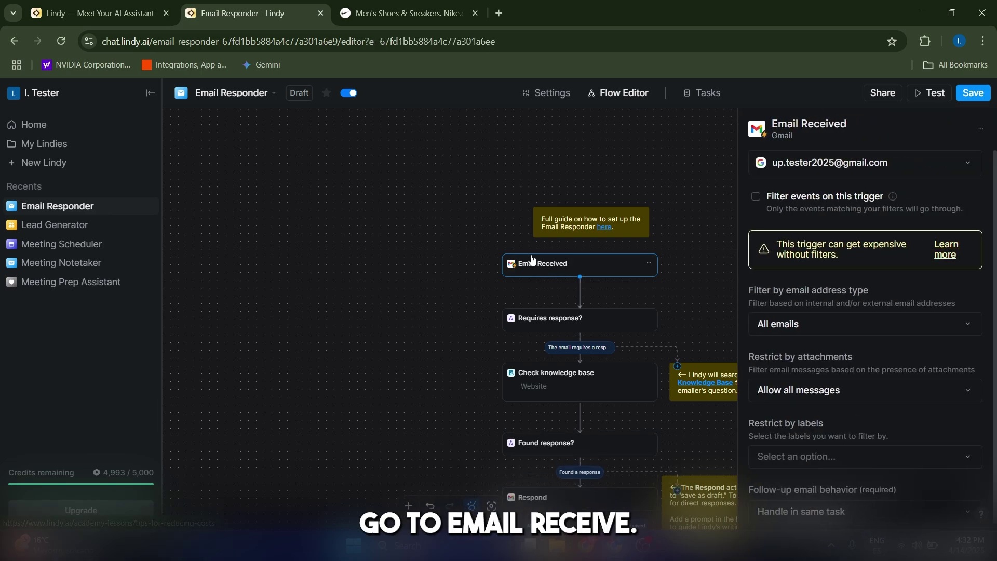
click(790, 202)
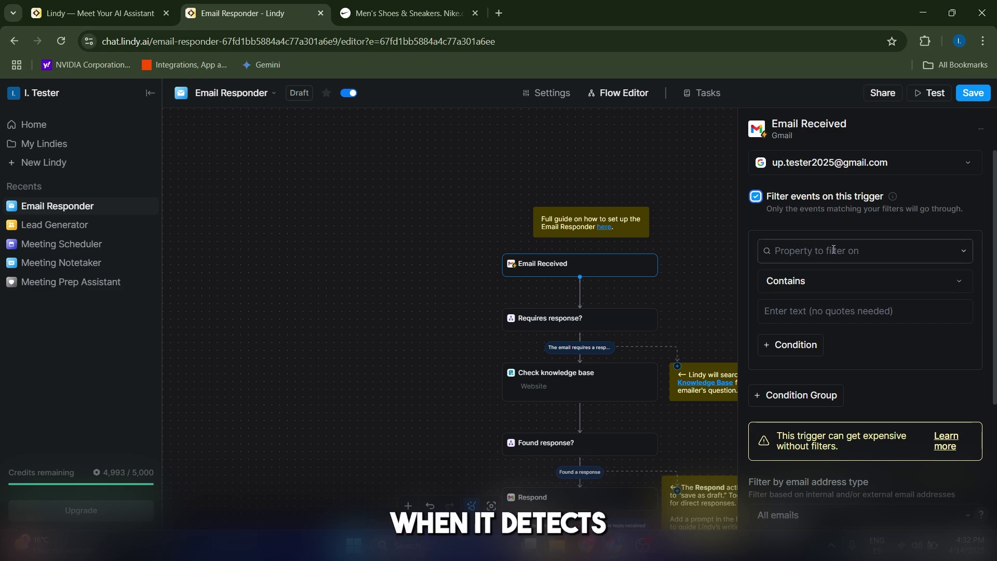
click(920, 255)
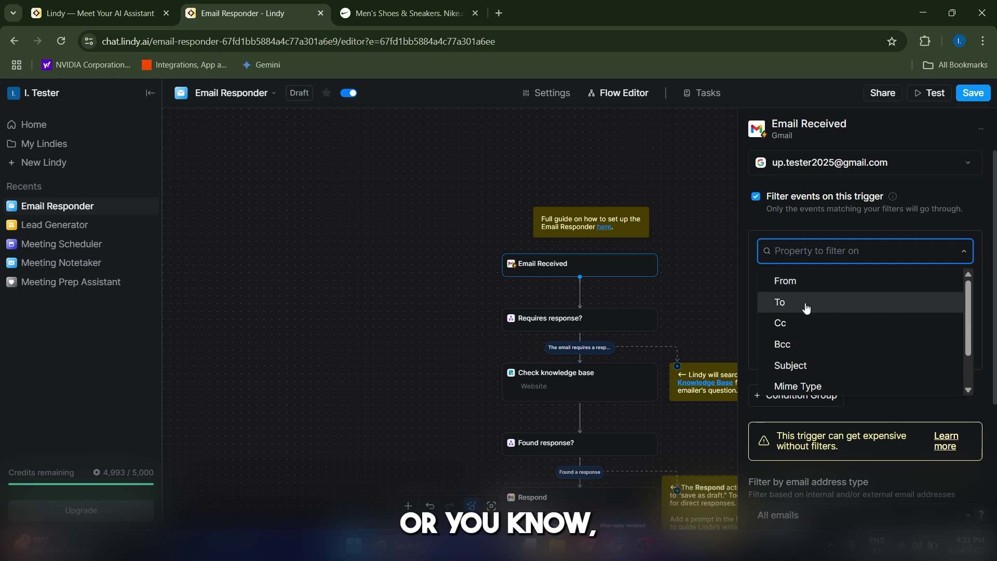
scroll(815, 340, down, 1)
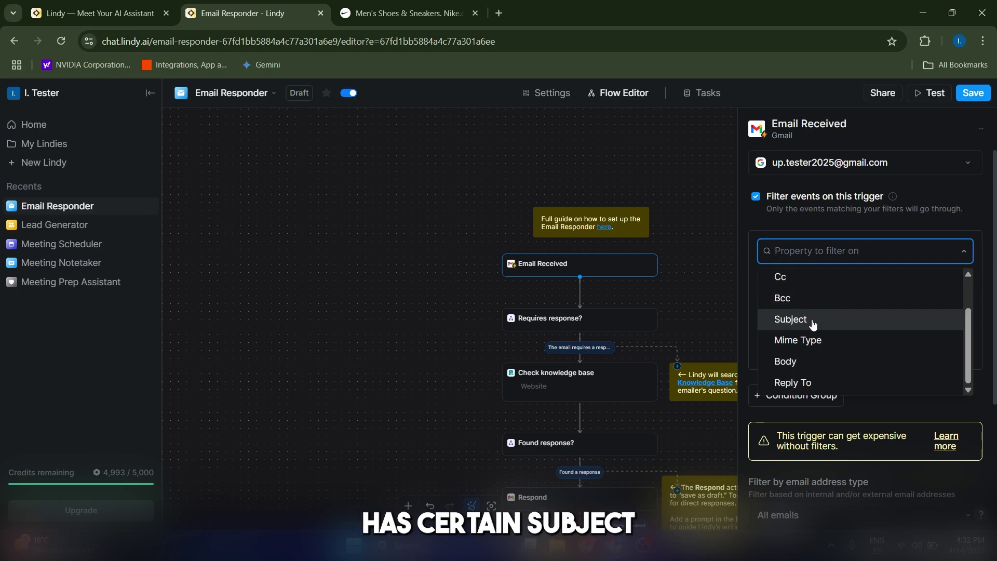
click(858, 234)
click(858, 250)
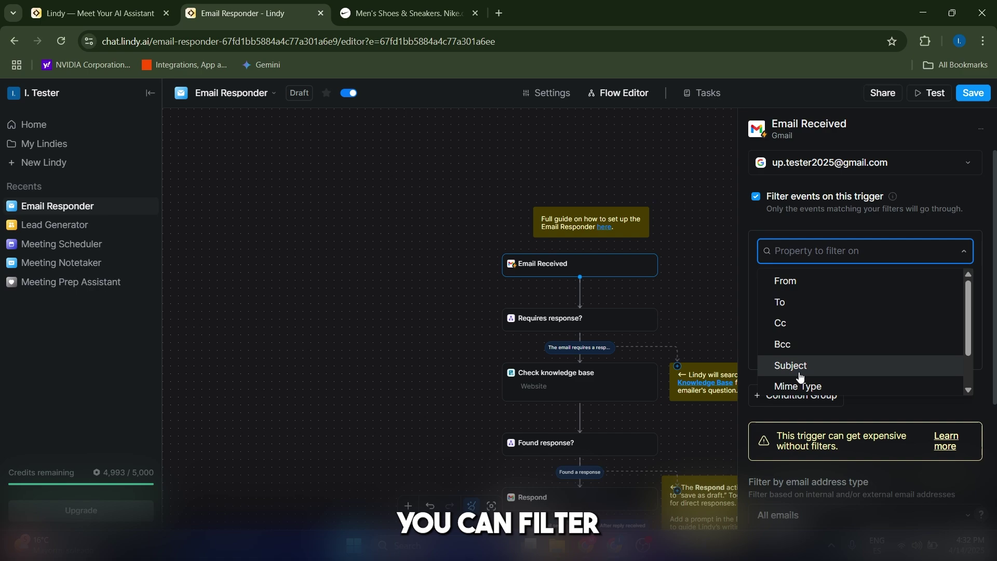
click(790, 365)
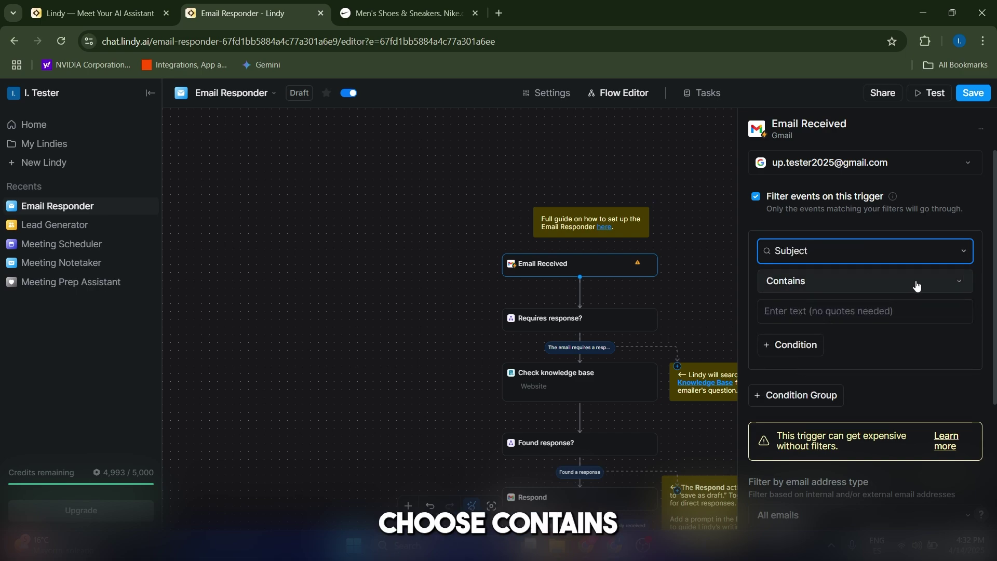
Set the Subject filter to Contains 'sneakers'
click(868, 288)
click(815, 313)
click(819, 318)
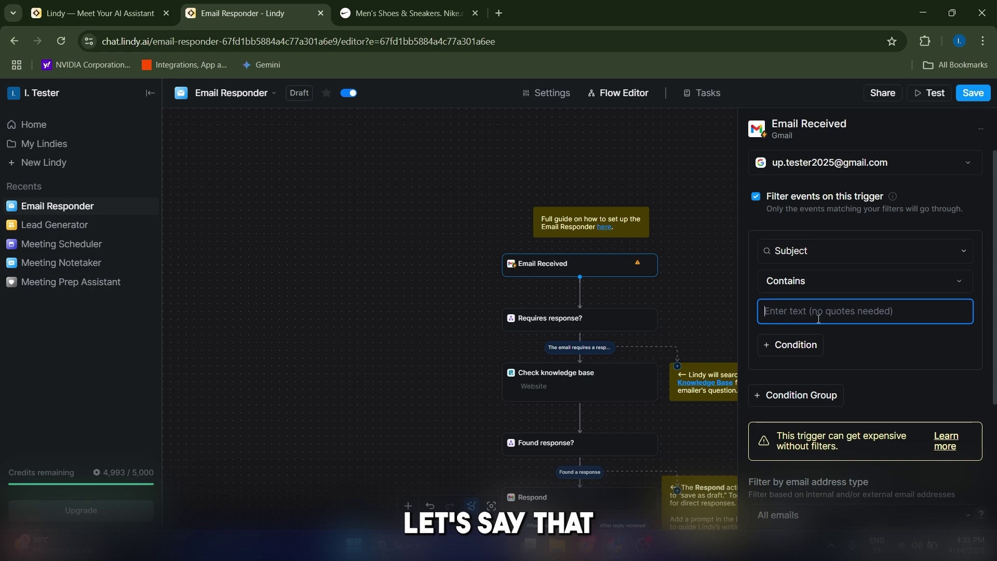
text(sn)
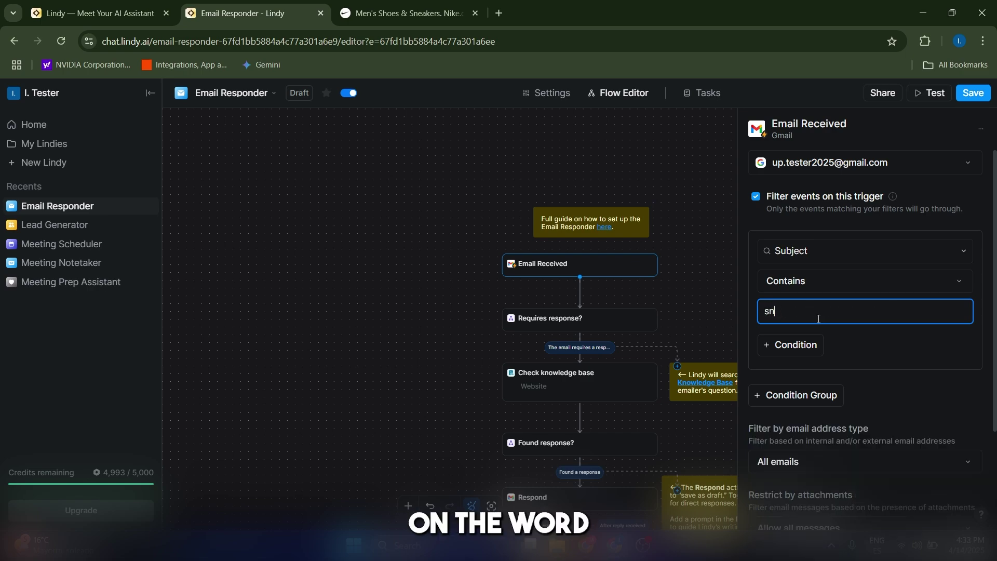
text(eakers)
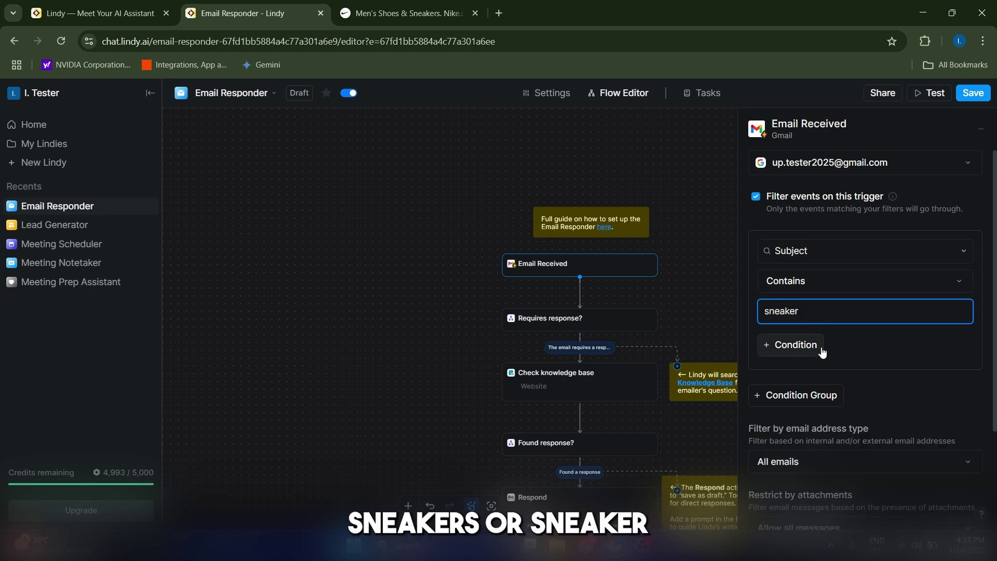
key(BackSpace)
text(rs)
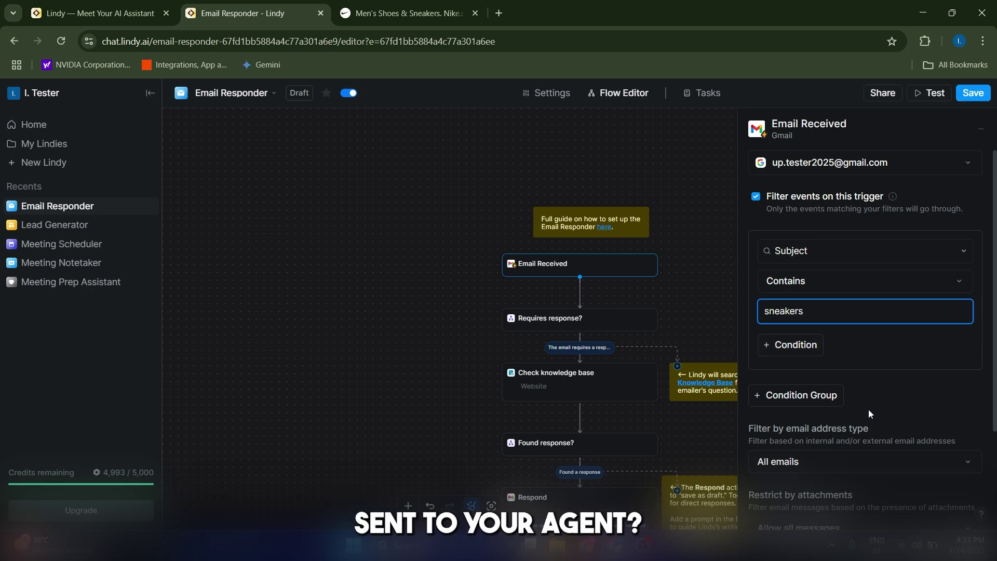
scroll(886, 366, down, 3)
scroll(883, 379, up, 3)
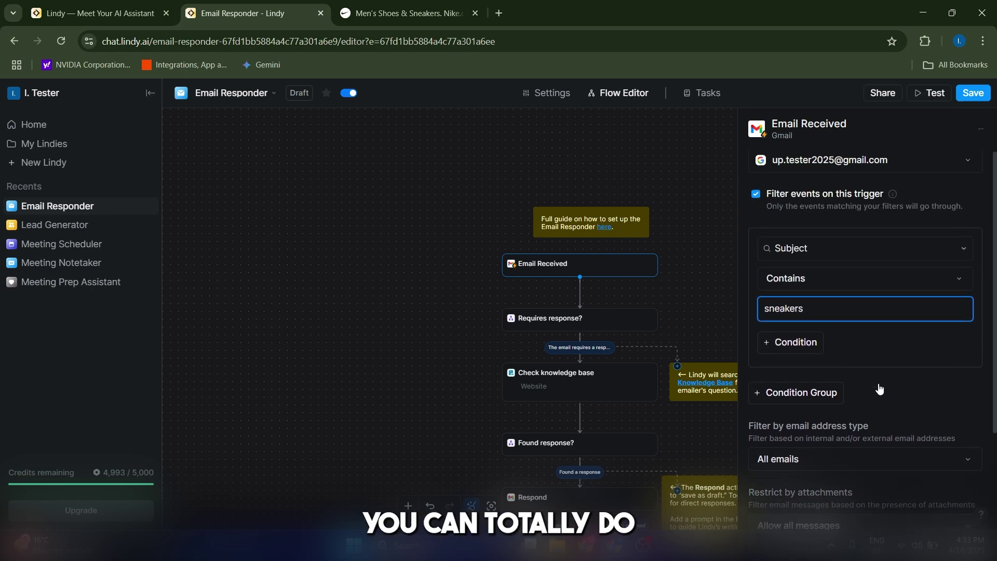
Turn event filtering back off so the trigger has no subject filter
click(787, 193)
scroll(703, 379, down, 5)
scroll(661, 380, up, 3)
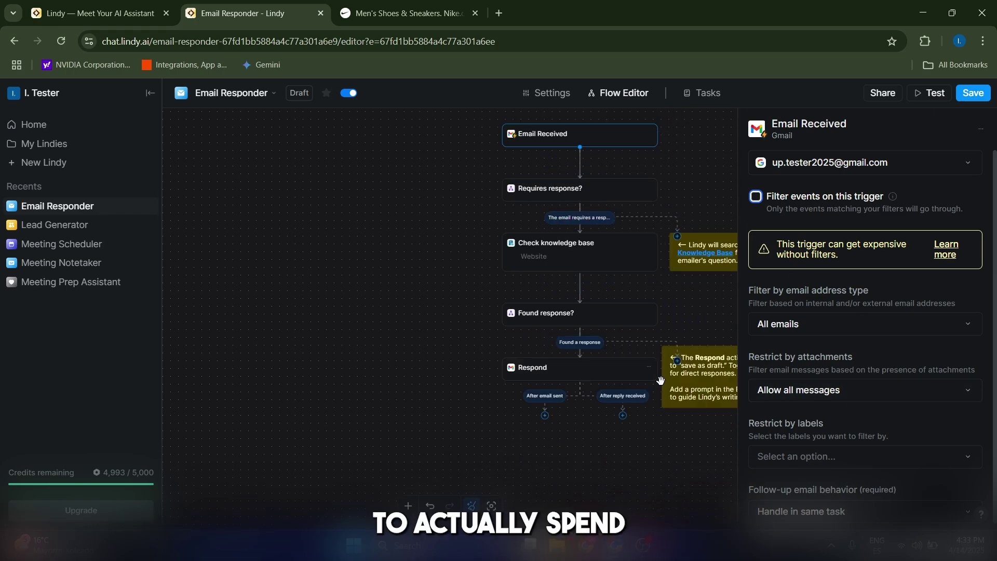
scroll(422, 319, up, 1)
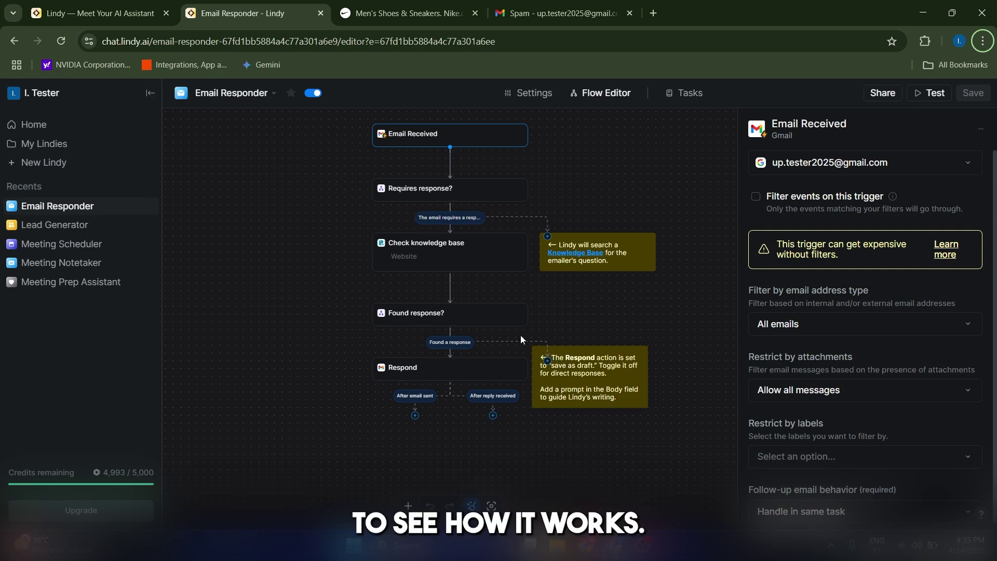
Review the body of the 'Sneaker questions!' Gmail draft and send it
click(571, 4)
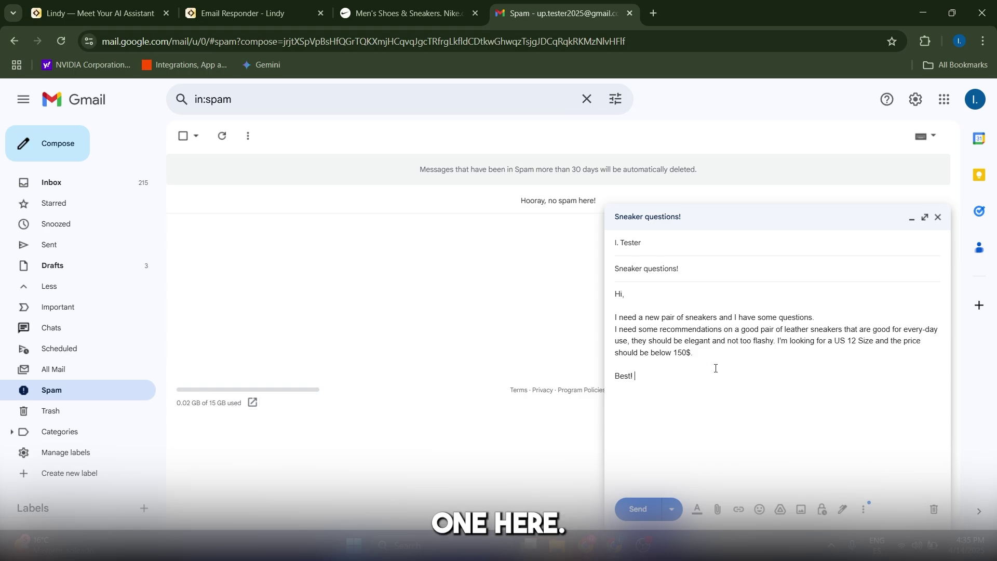
drag(700, 370, 604, 292)
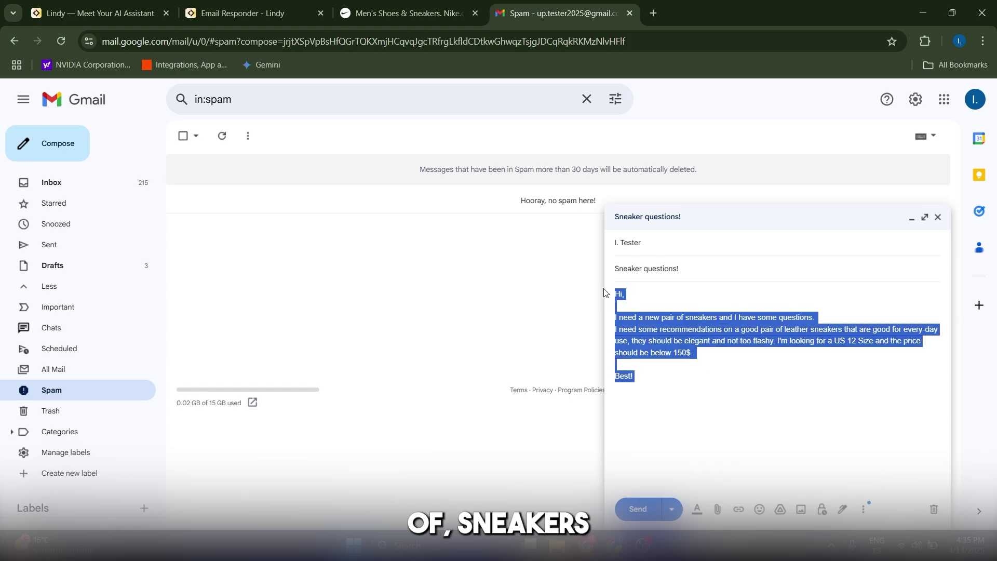
click(672, 318)
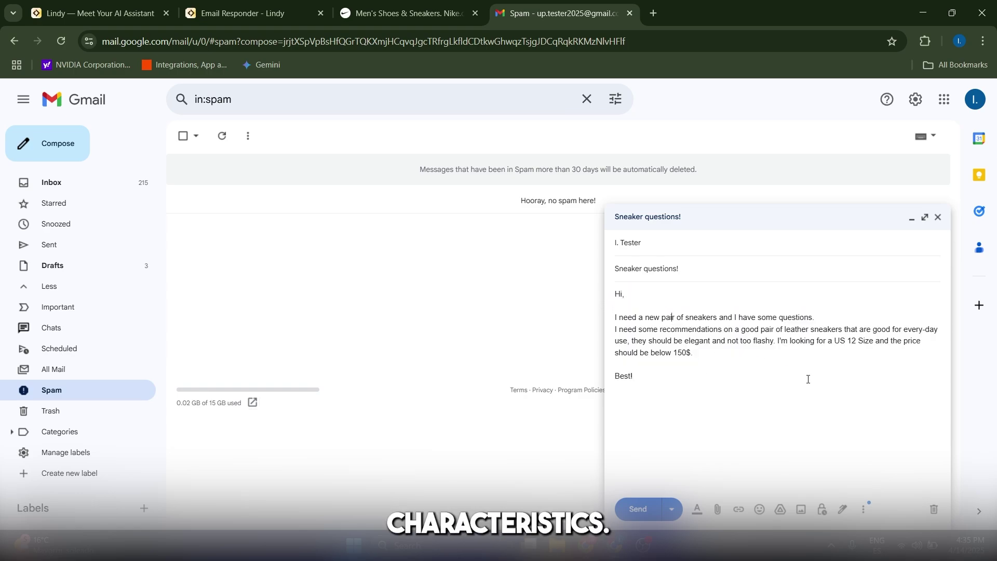
click(637, 510)
Move from the Lead Generator to the Email Responder's flow via the sidebar Recents
click(249, 13)
click(83, 225)
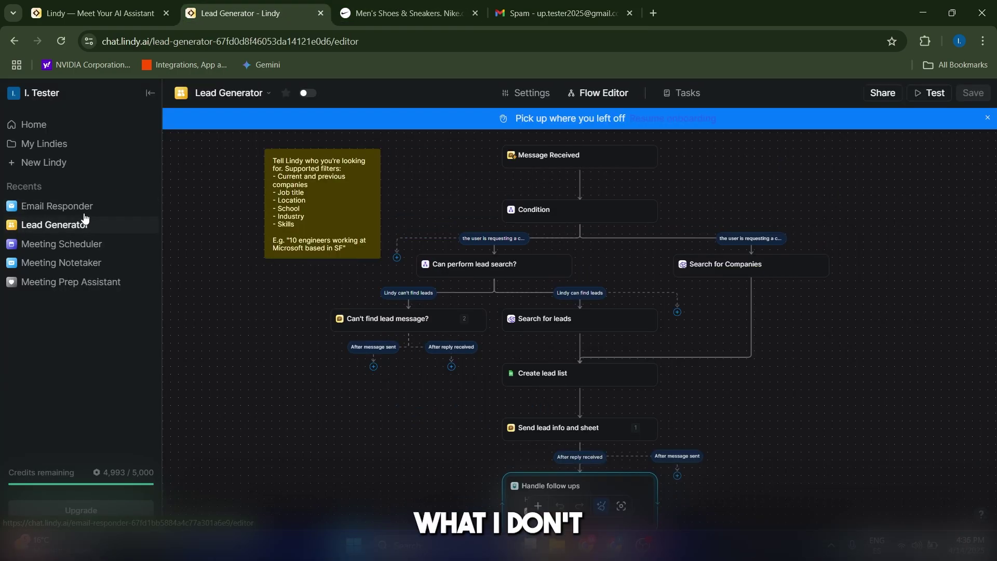
click(83, 214)
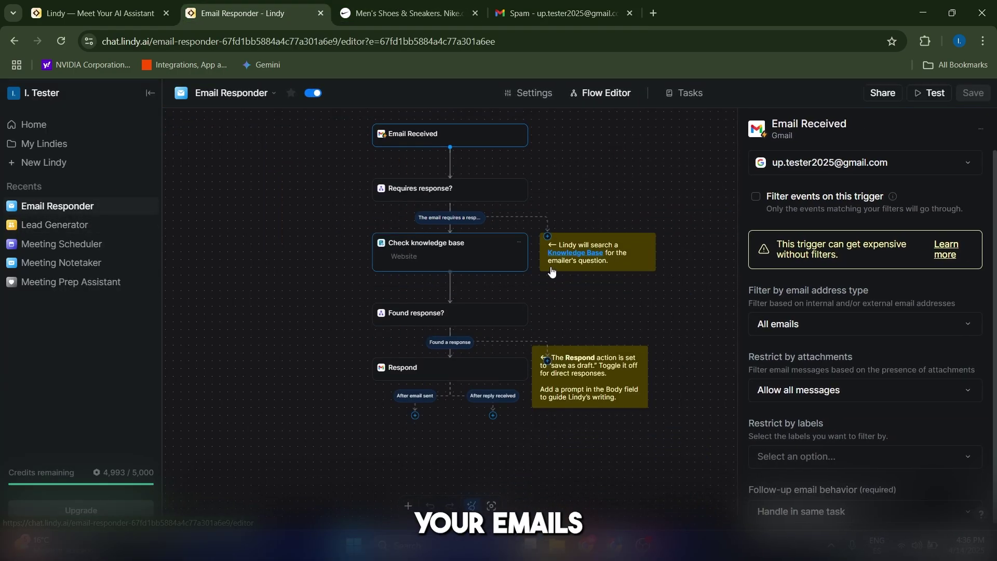
scroll(388, 332, up, 5)
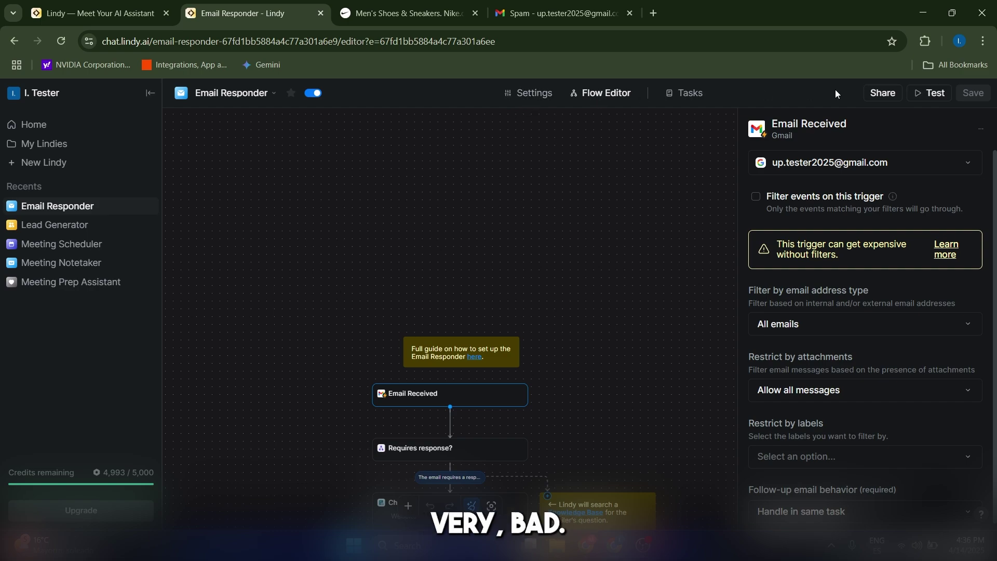
scroll(584, 207, down, 5)
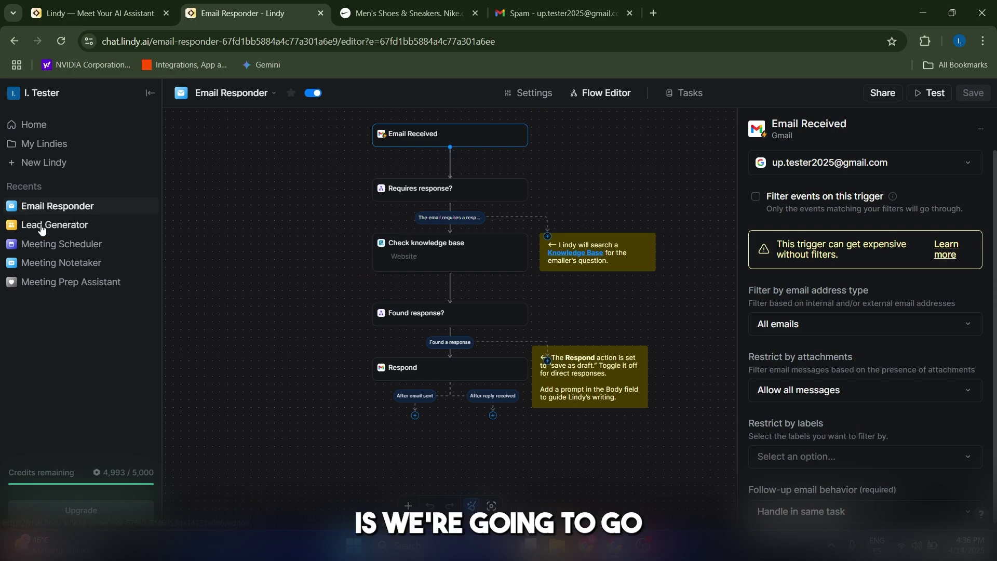
Test-run the Email Responder on the Sneaker Inquiry Received event and review the Respond step's output
click(928, 94)
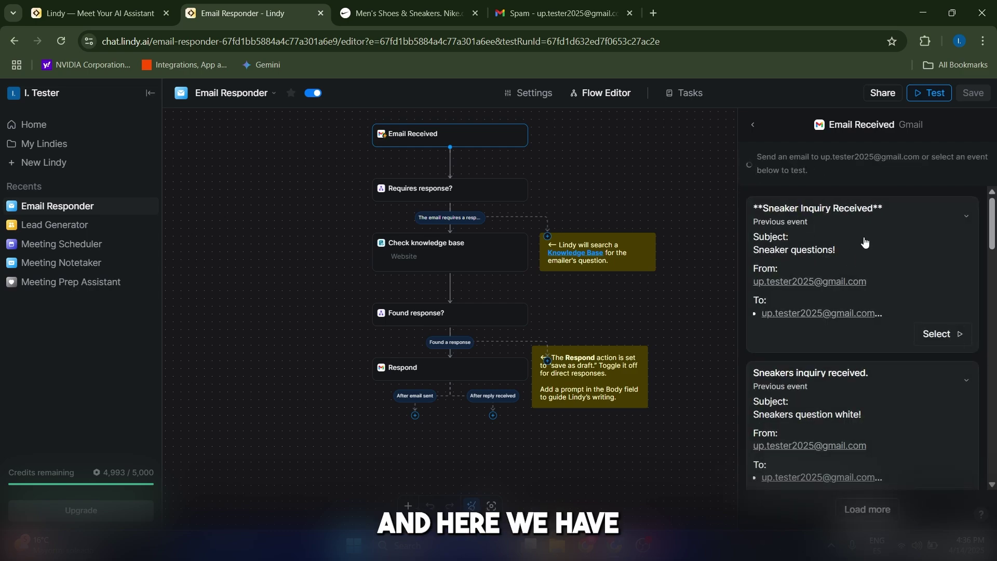
click(858, 246)
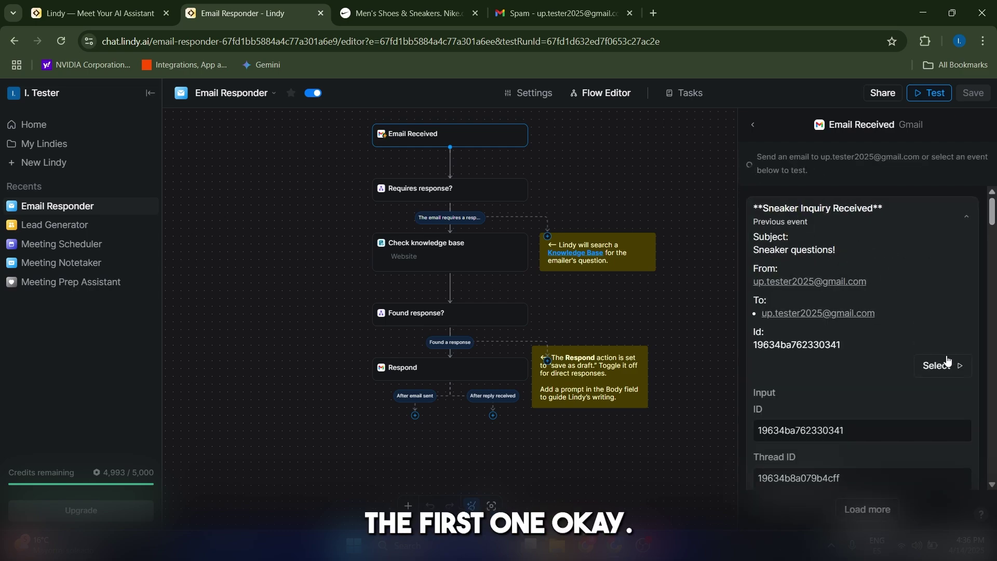
click(942, 375)
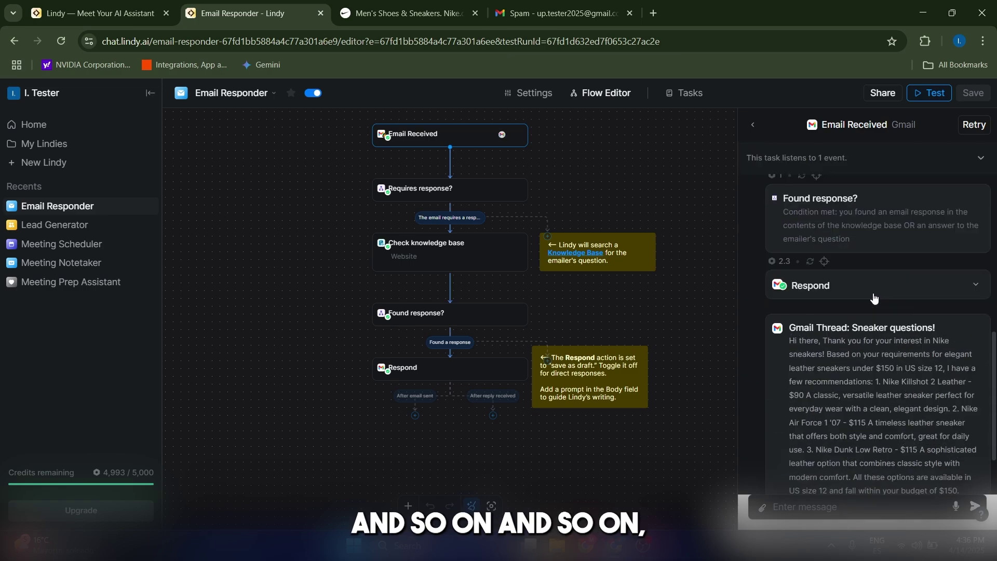
scroll(921, 301, down, 10)
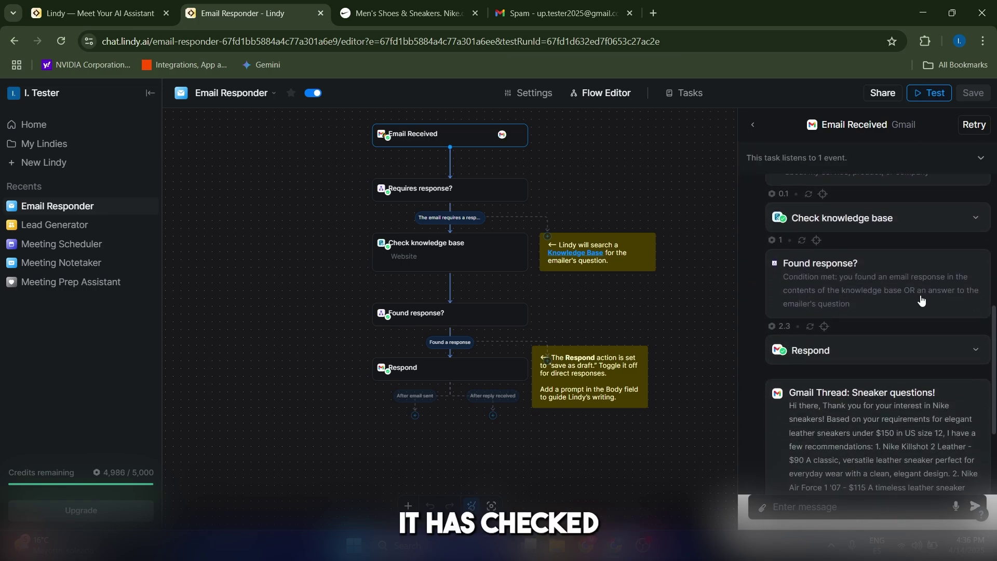
scroll(877, 343, up, 2)
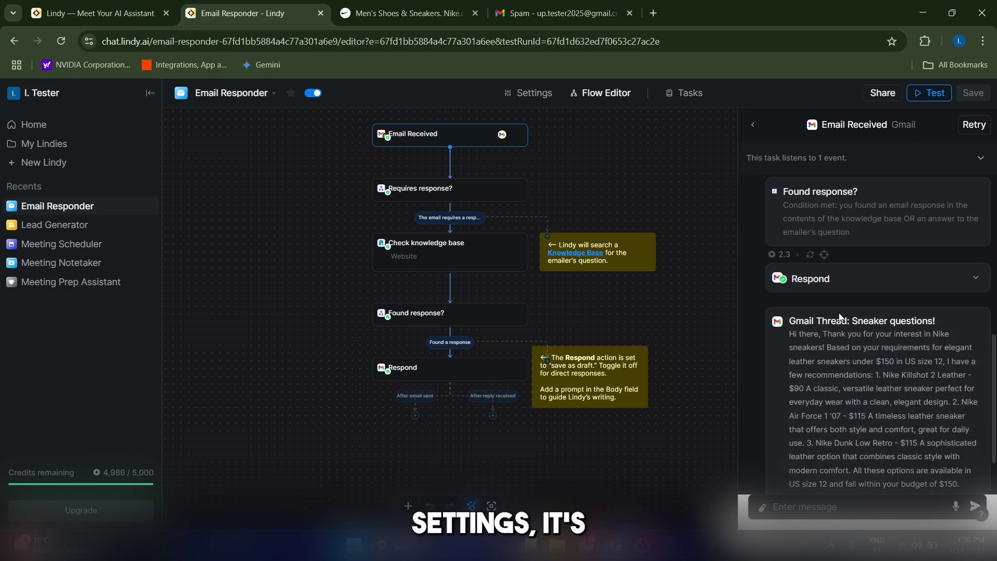
scroll(839, 313, down, 2)
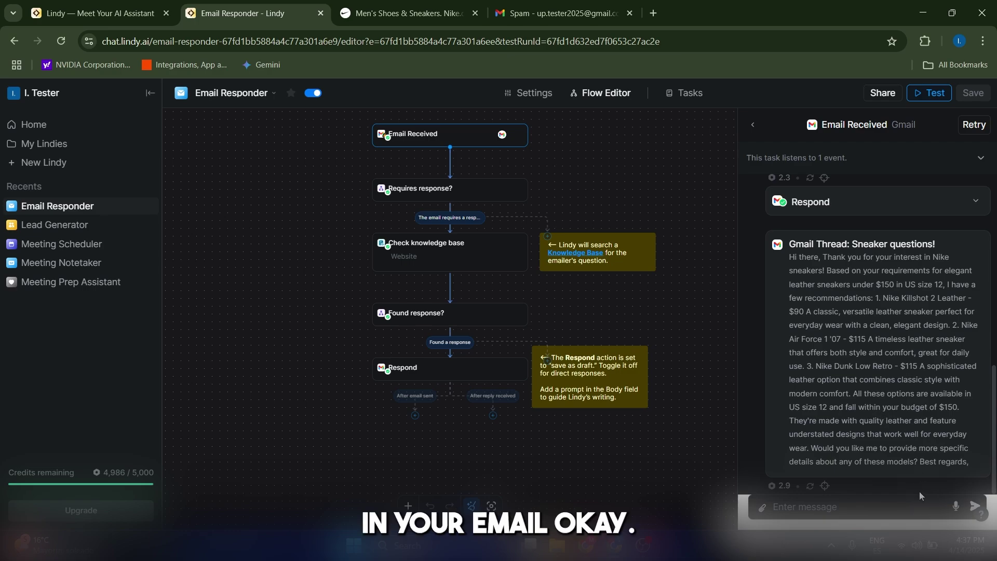
Open the Sneaker questions! draft in Gmail Drafts and highlight its body from thanks to sign-off
click(558, 13)
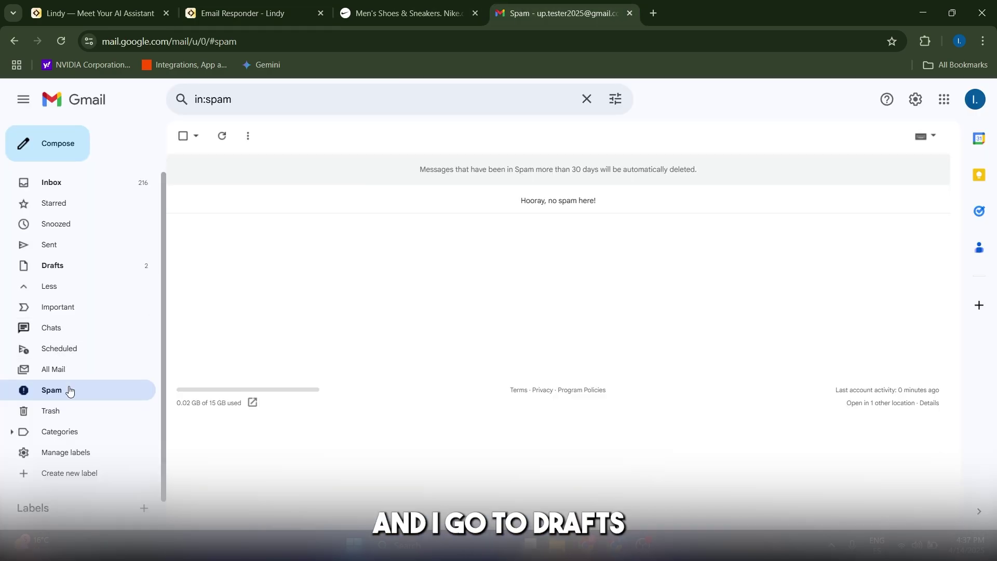
click(52, 265)
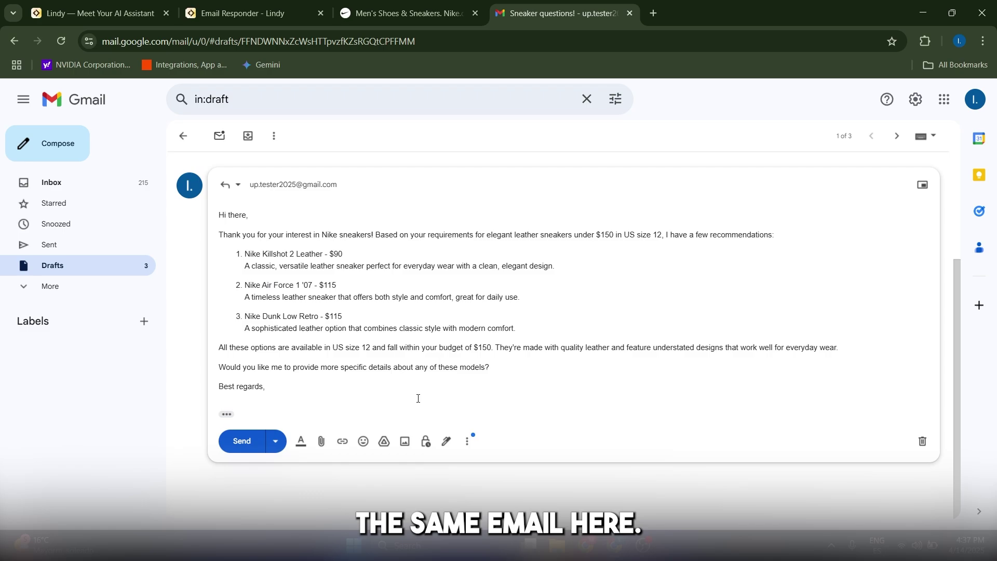
drag(418, 398, 361, 328)
click(353, 347)
drag(302, 392, 221, 233)
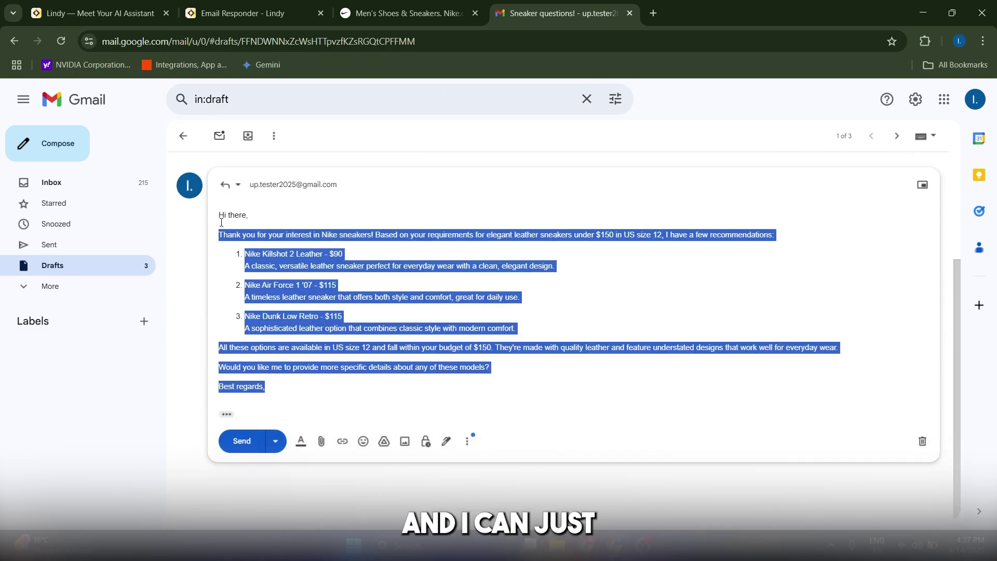
click(282, 285)
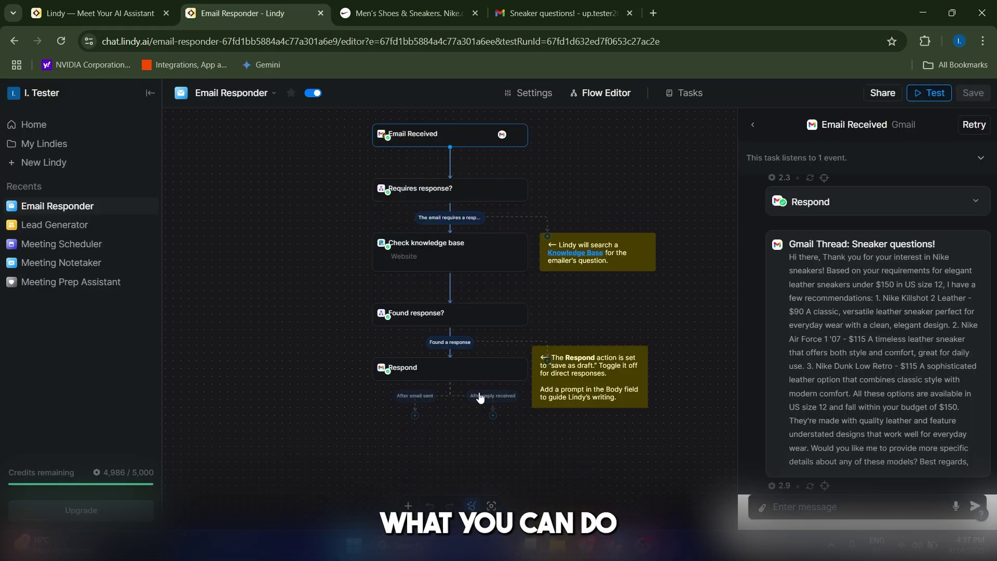
In the Respond step's settings, switch Save as Draft off and back on
click(487, 377)
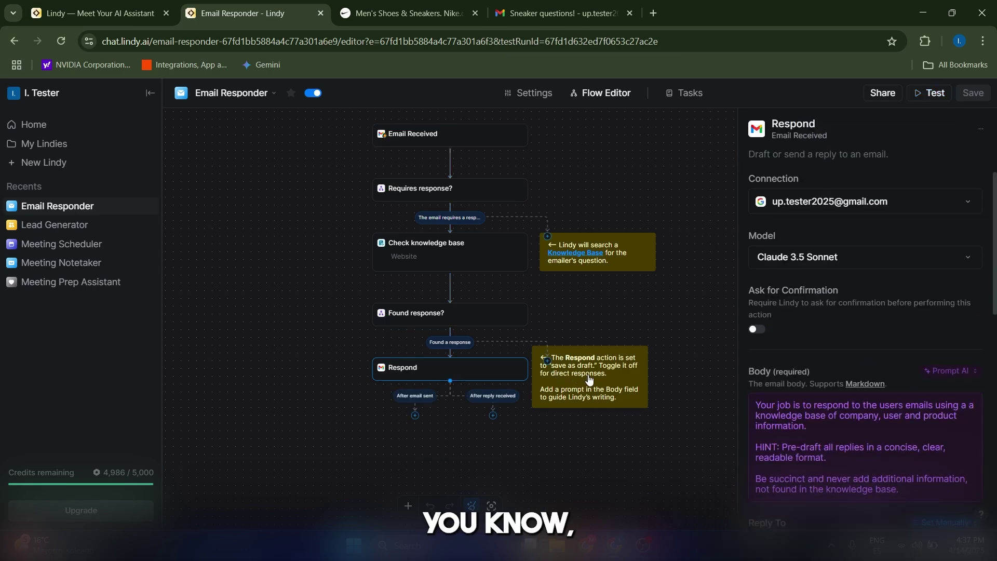
scroll(828, 289, down, 2)
click(831, 373)
scroll(831, 363, down, 9)
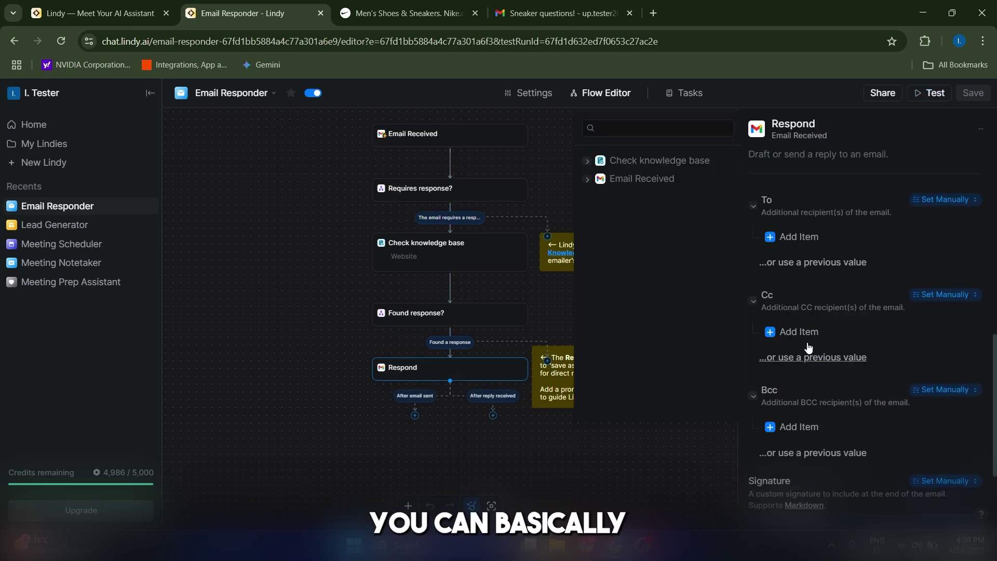
scroll(831, 364, up, 8)
scroll(810, 322, down, 7)
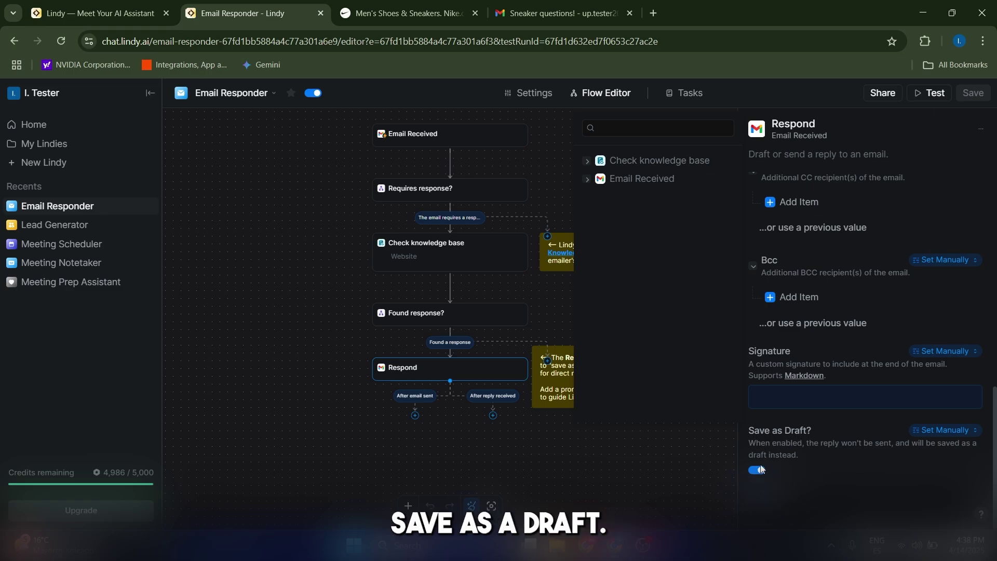
click(758, 470)
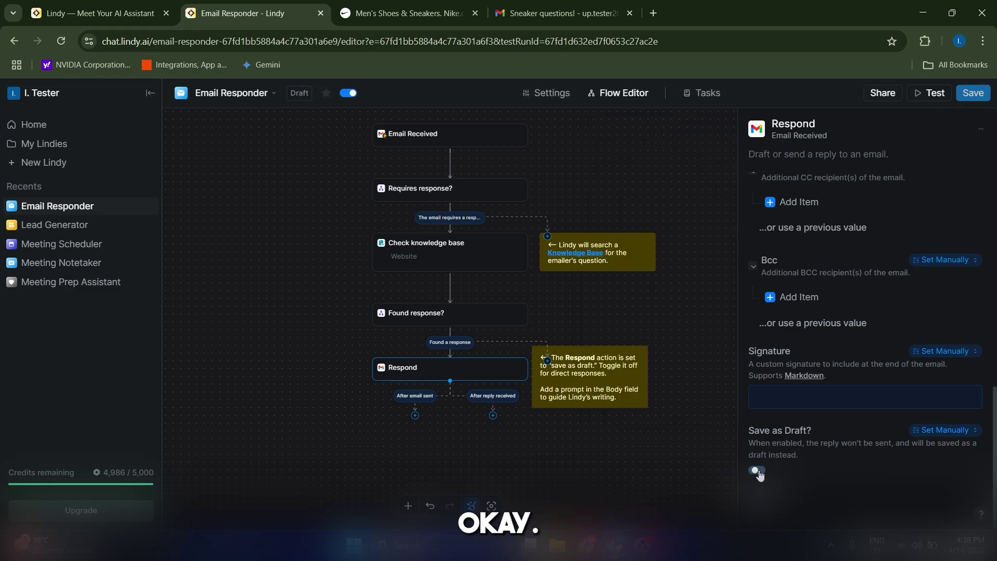
click(758, 470)
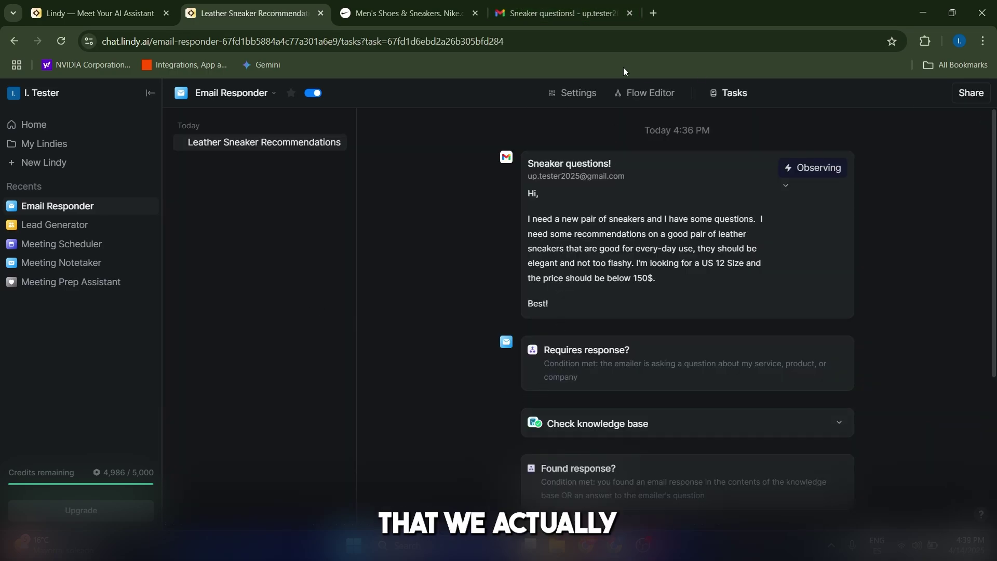
From the Flow Editor, go to Tasks and open the Leather Sneaker Recommendations entry under Today
click(644, 93)
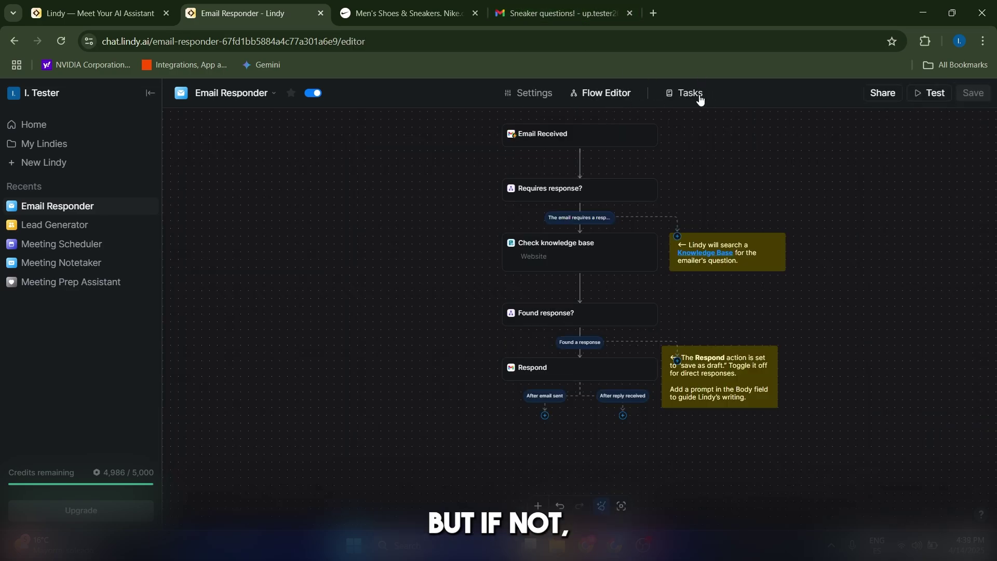
click(682, 93)
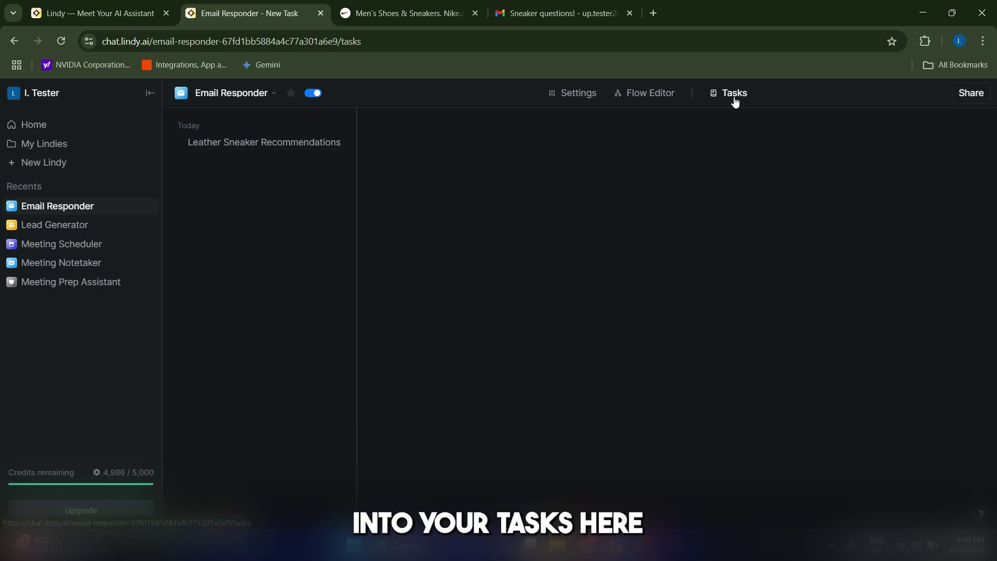
click(56, 226)
click(75, 209)
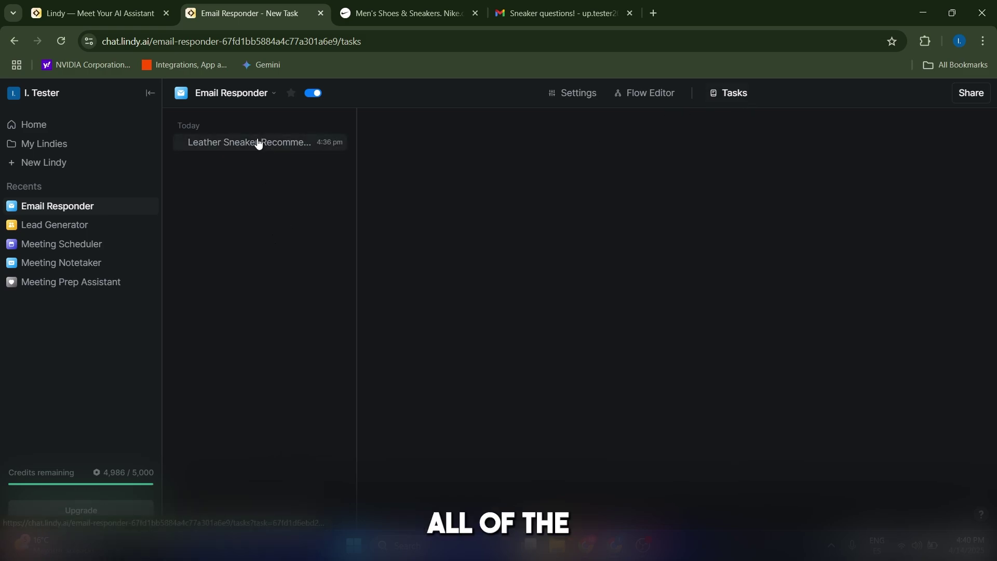
click(223, 142)
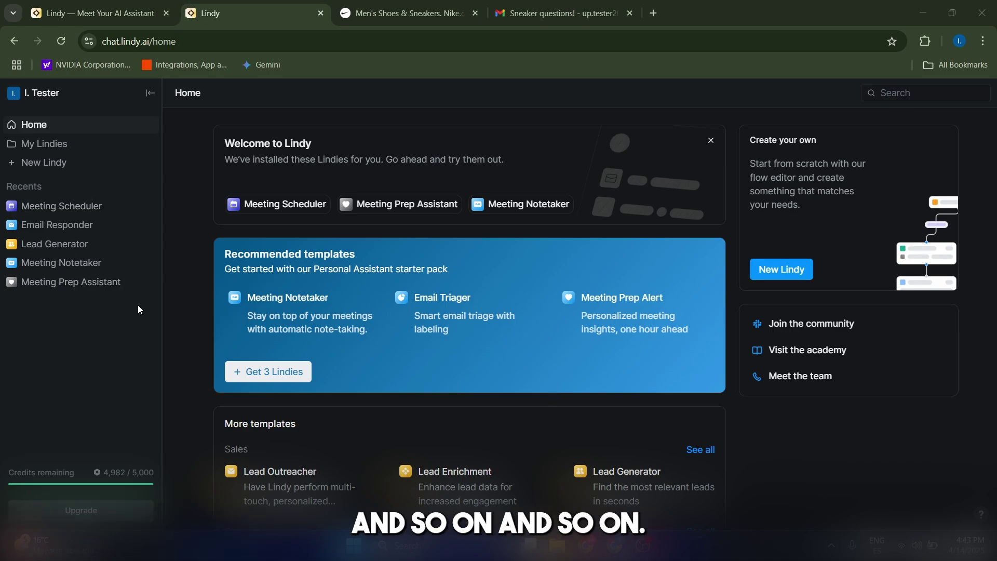
click(46, 169)
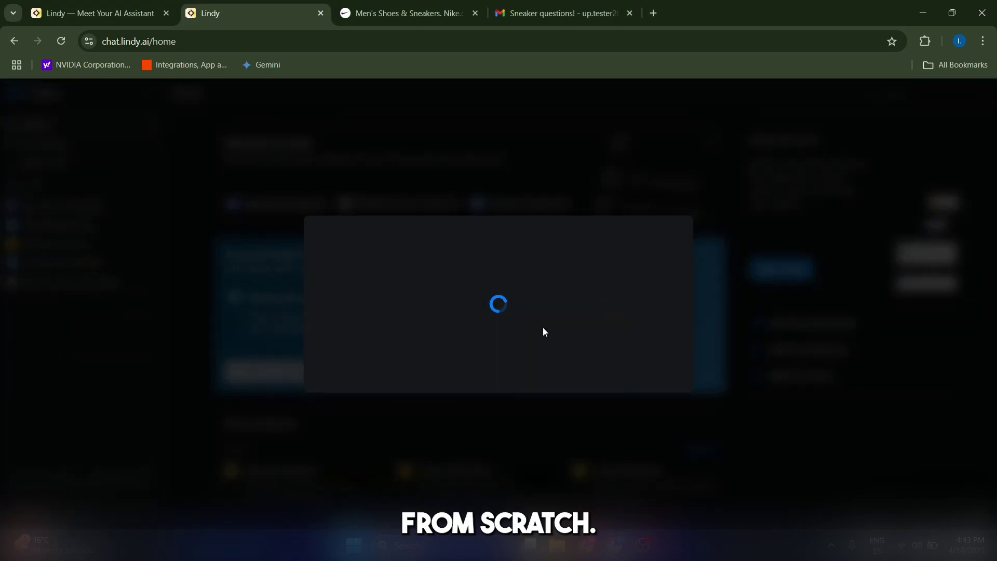
click(149, 385)
scroll(546, 268, down, 6)
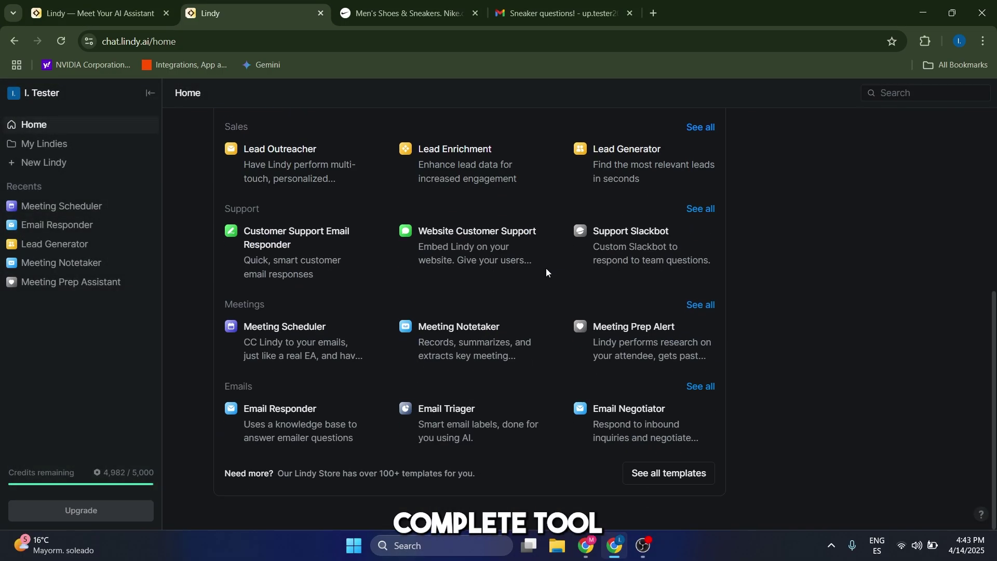
scroll(511, 247, up, 6)
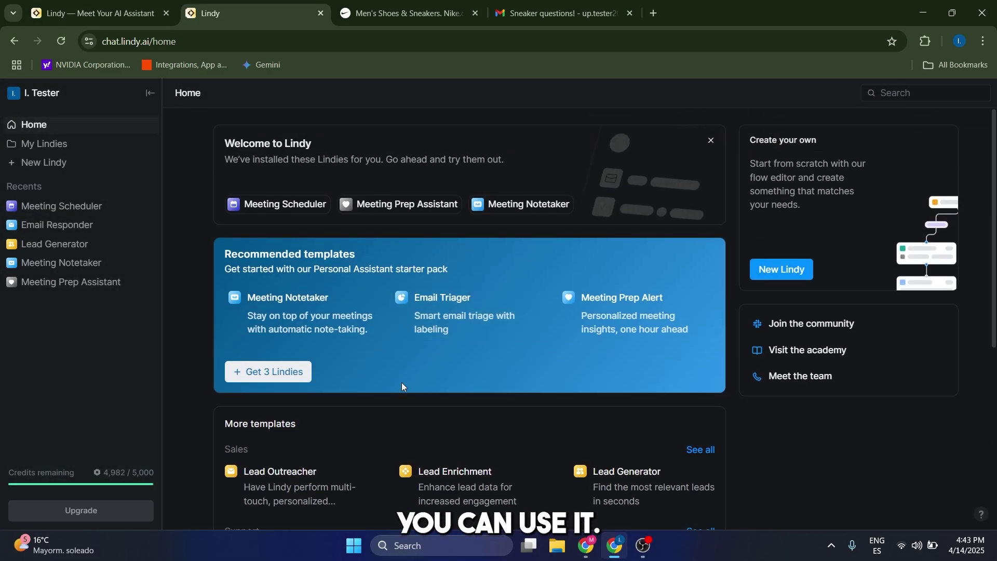